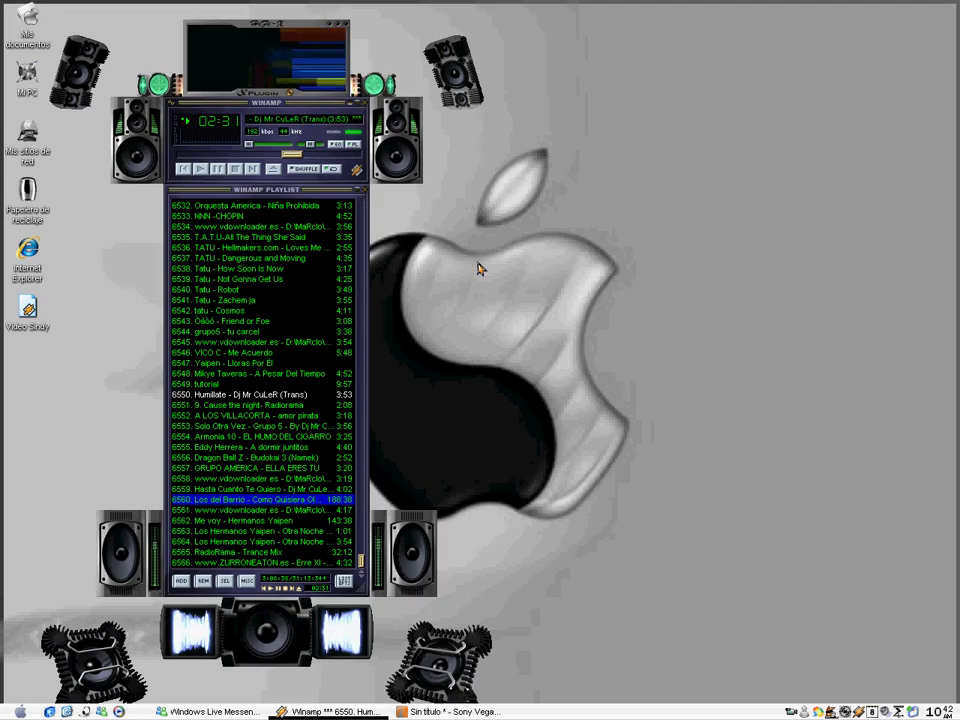
Minimize the Winamp player to clear the desktop.
right_click(465, 244)
left_click(379, 212)
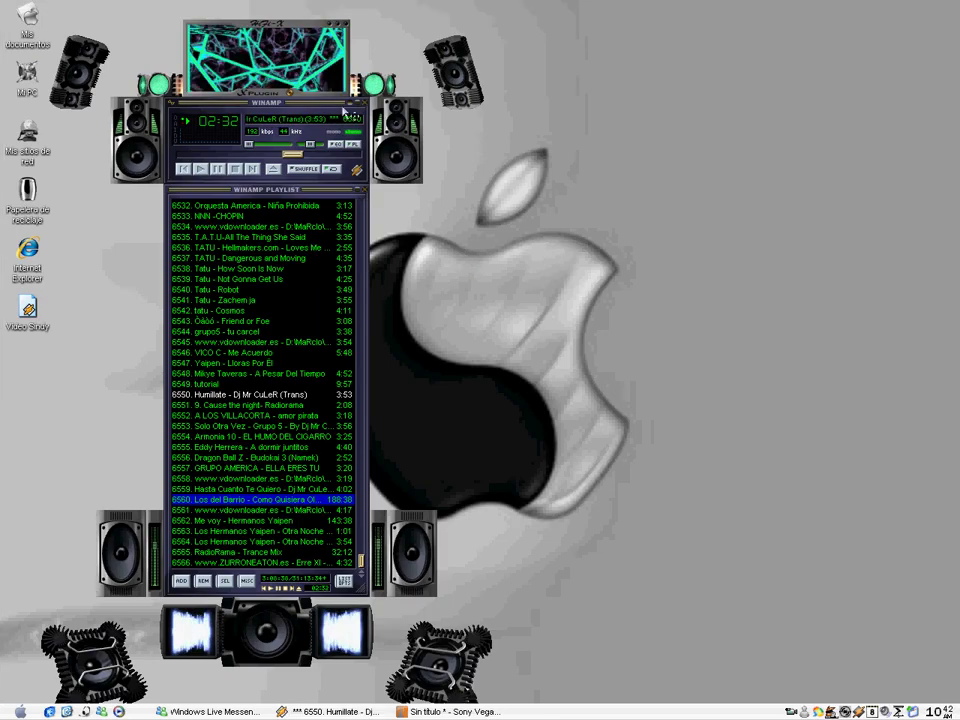
left_click(345, 108)
Switch to the untitled project in Sony Vegas 7.0.
left_click(20, 712)
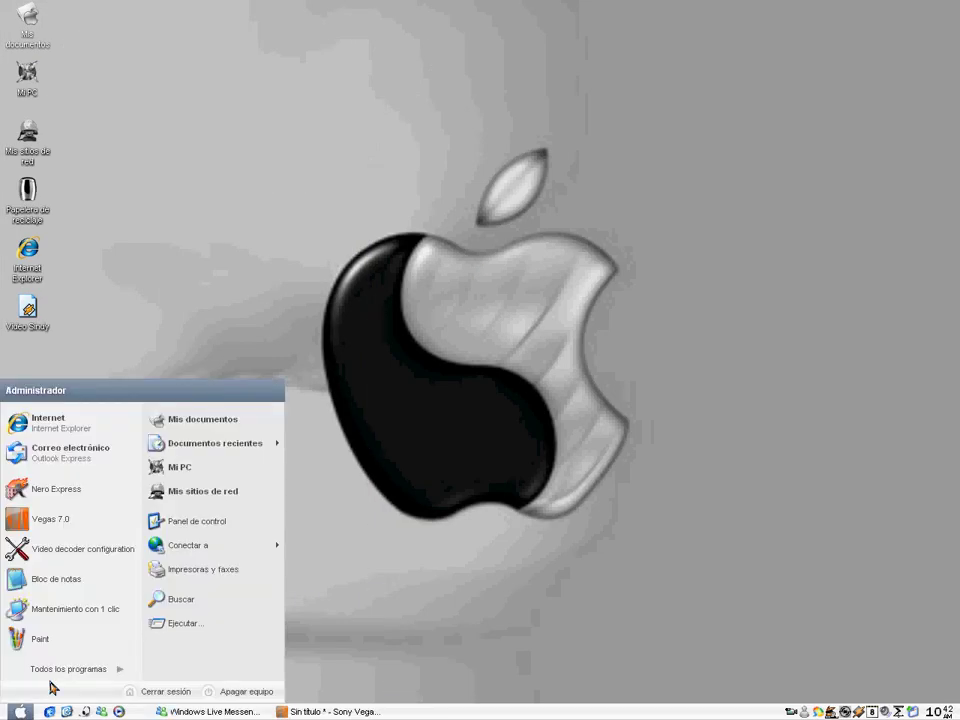
left_click(75, 670)
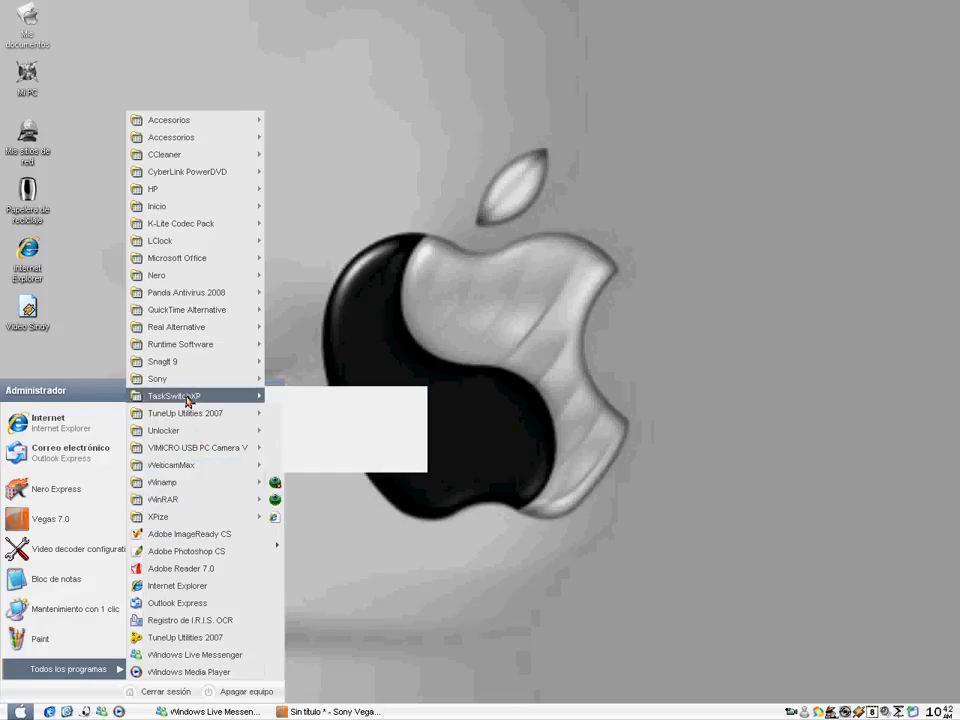
mouse_move(191, 384)
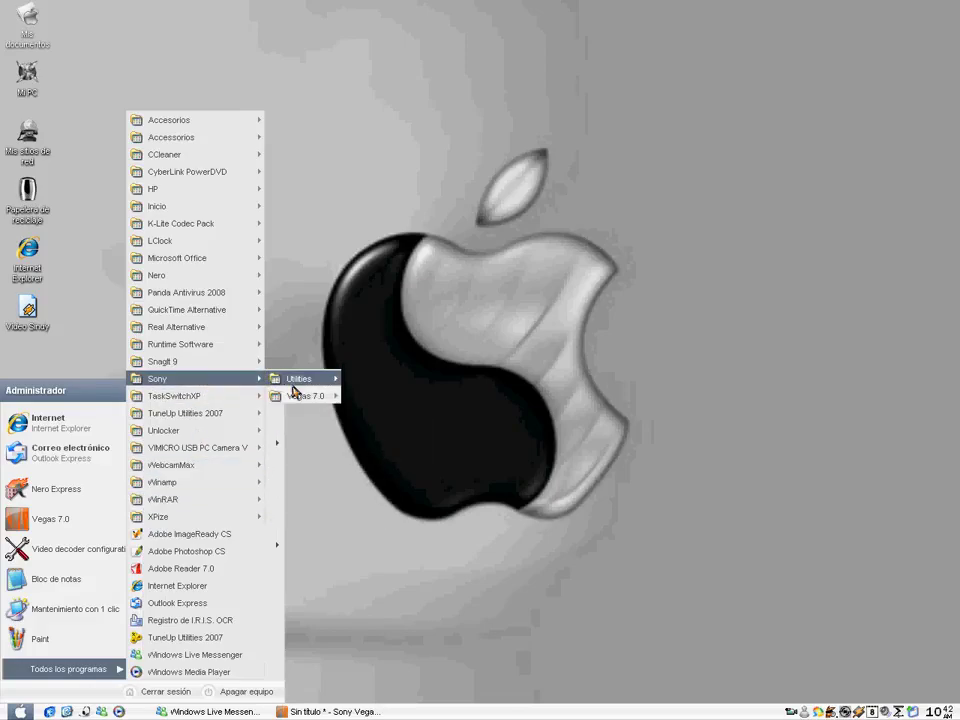
mouse_move(315, 396)
left_click(372, 396)
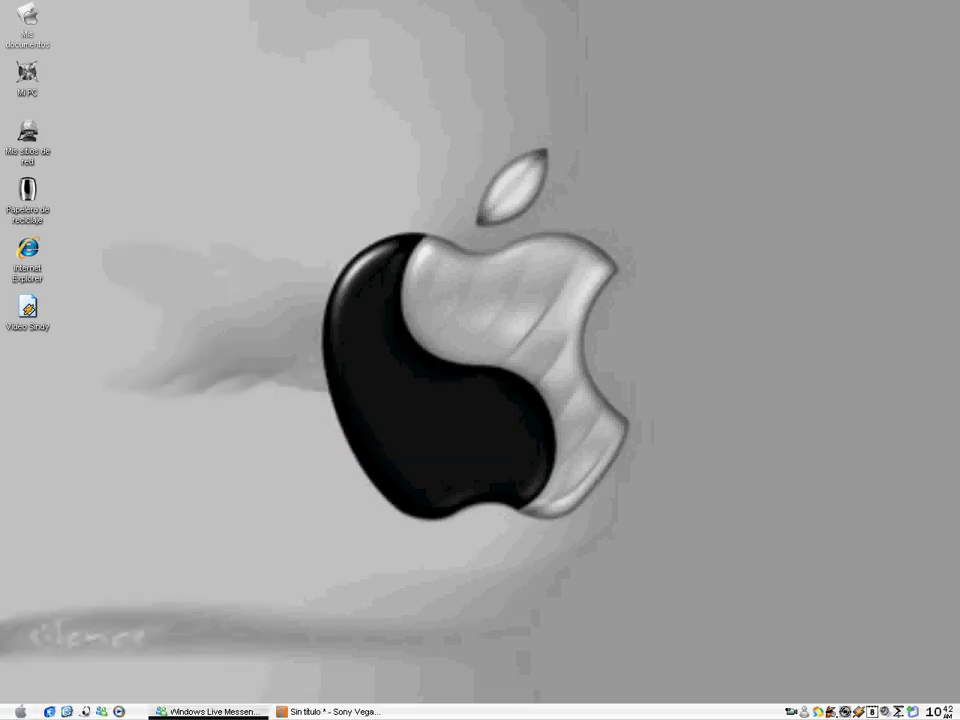
left_click(333, 711)
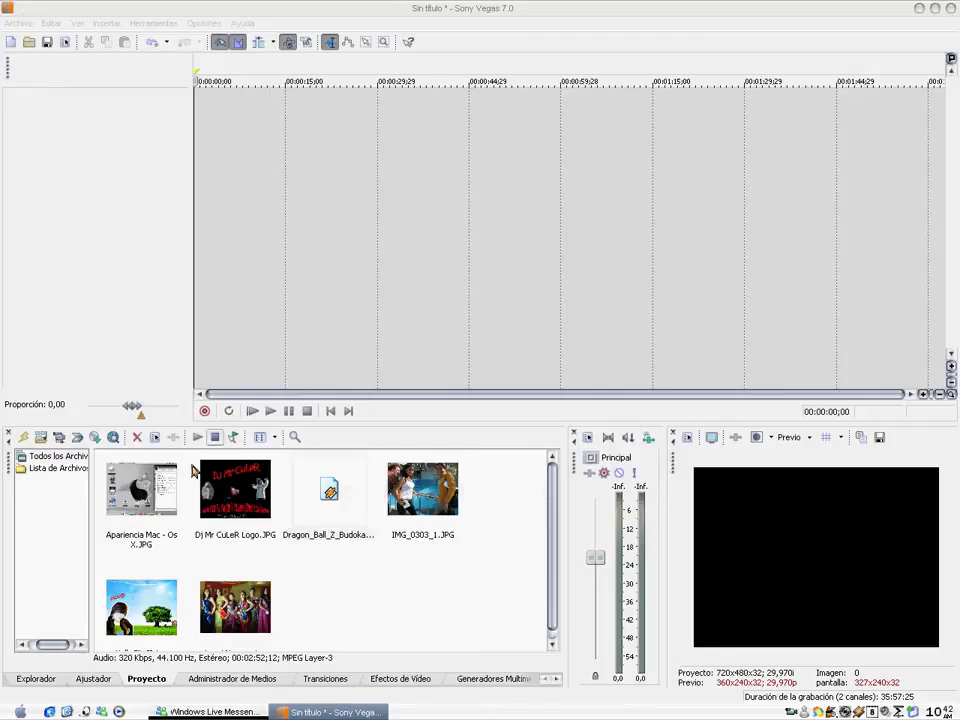
Look over the file explorer and the trimmer, ending on the project's media files.
left_click(36, 679)
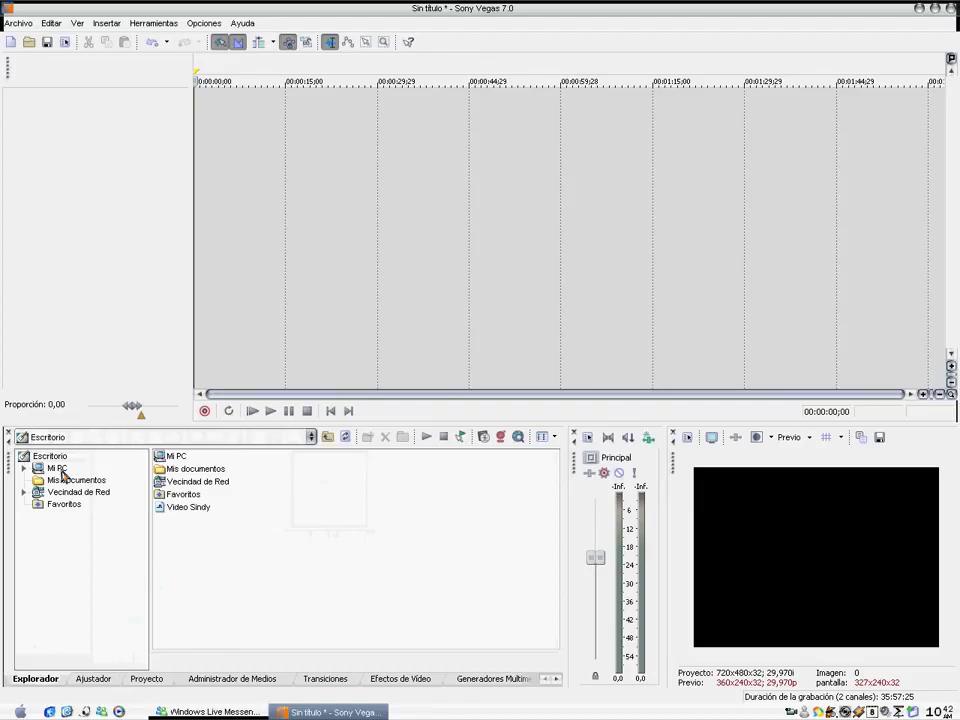
left_click(93, 679)
left_click(150, 679)
left_click(325, 587)
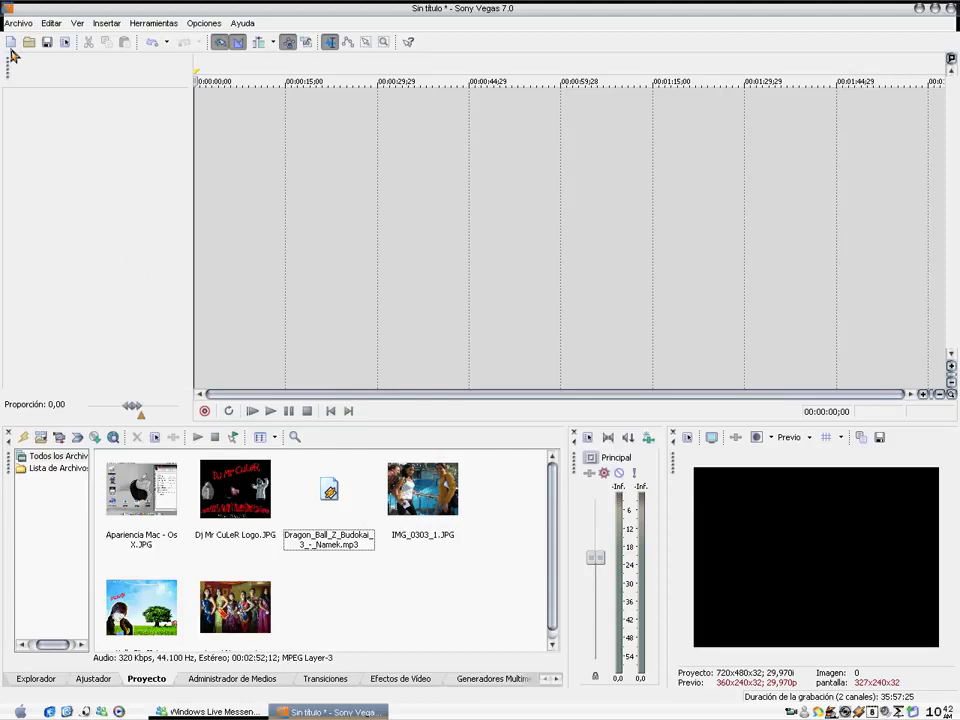
left_click(18, 22)
mouse_move(90, 153)
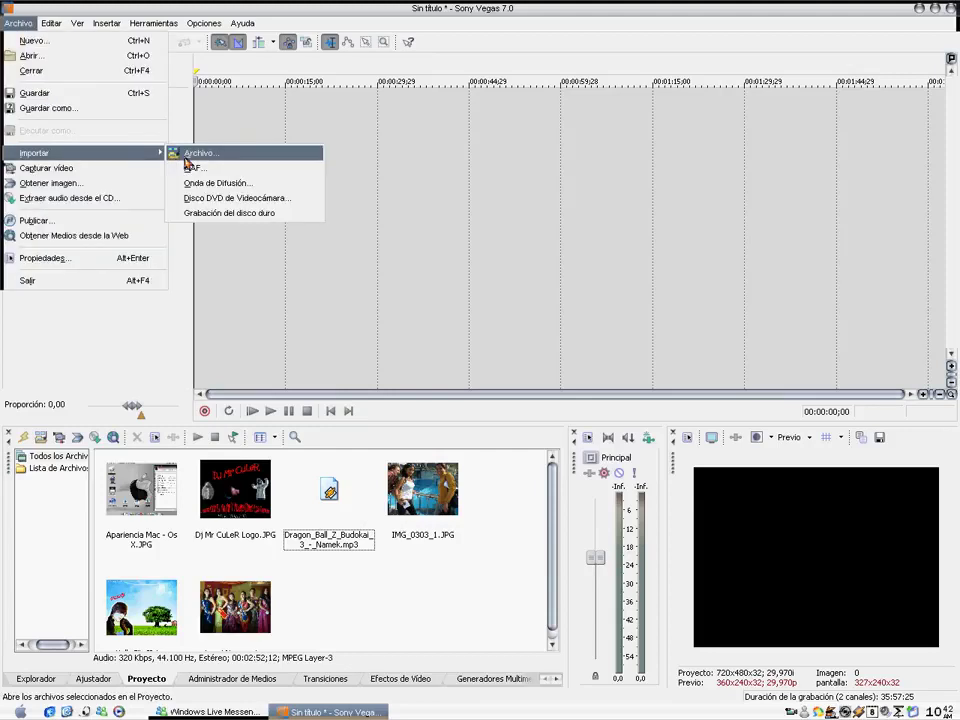
left_click(185, 156)
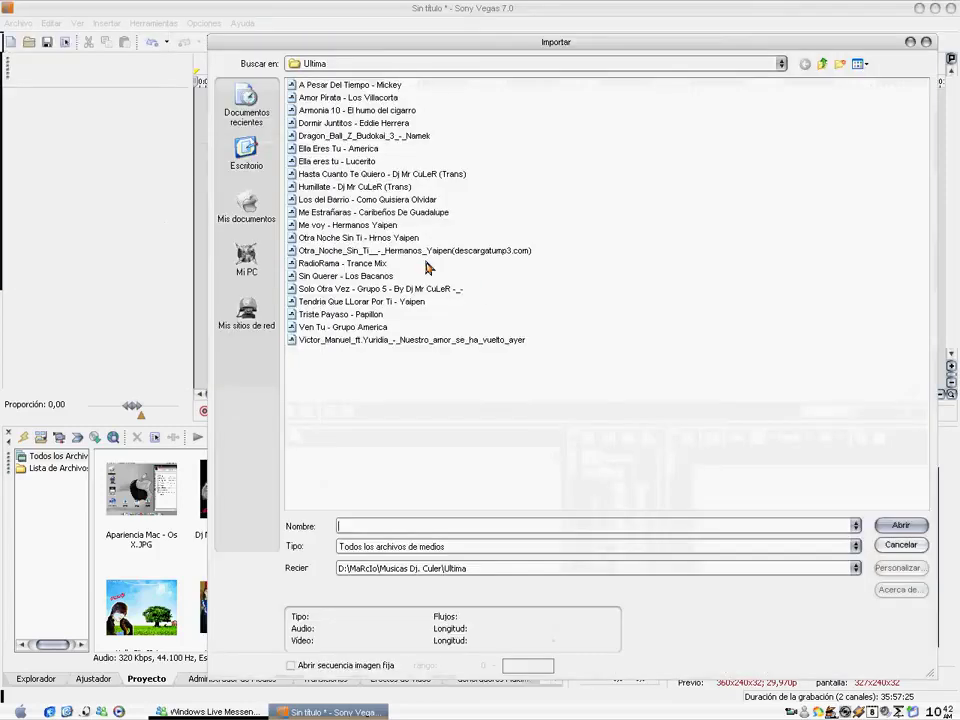
left_click(901, 544)
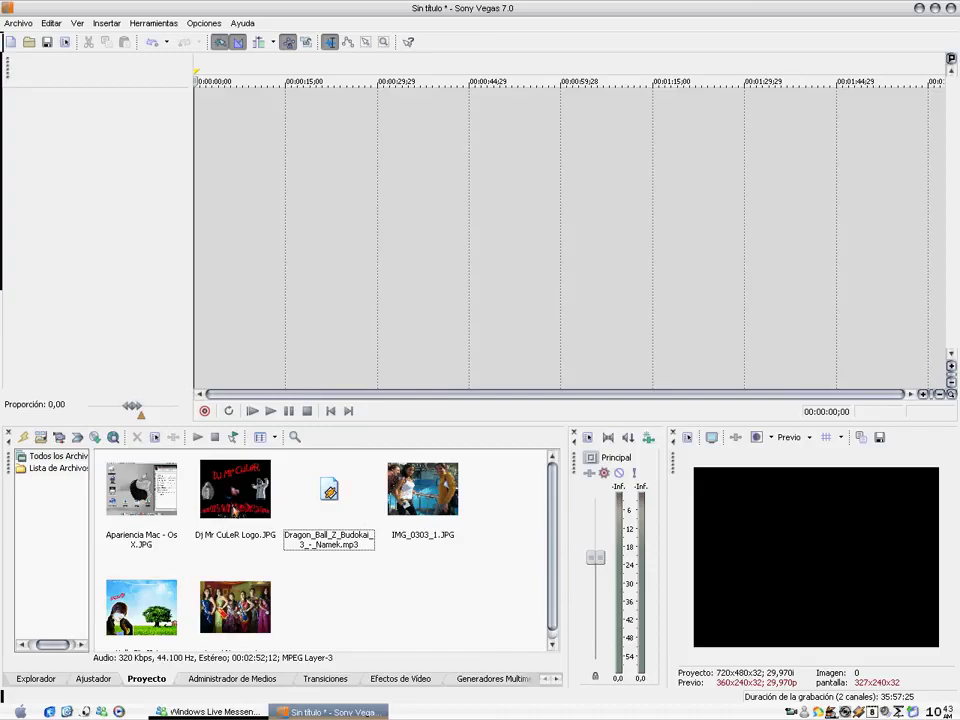
Put Dj Mr CuLeR Logo.JPG on the timeline and IMG_0303_1.JPG on a second track starting slightly later, extending both to about 18 seconds.
left_click_drag(234, 508, 306, 104)
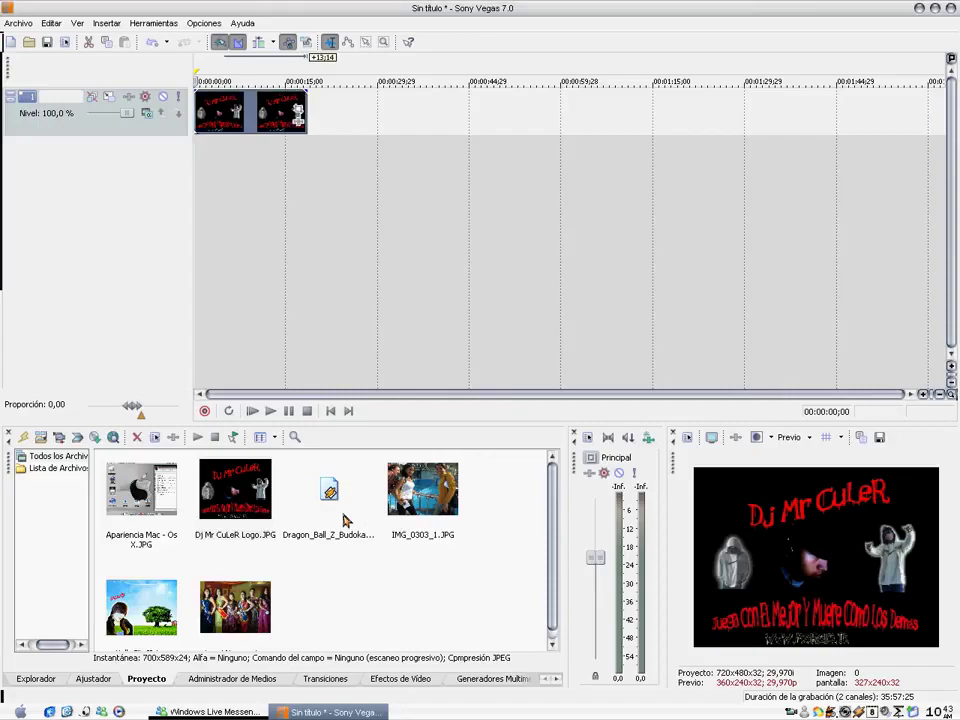
left_click_drag(422, 490, 221, 212)
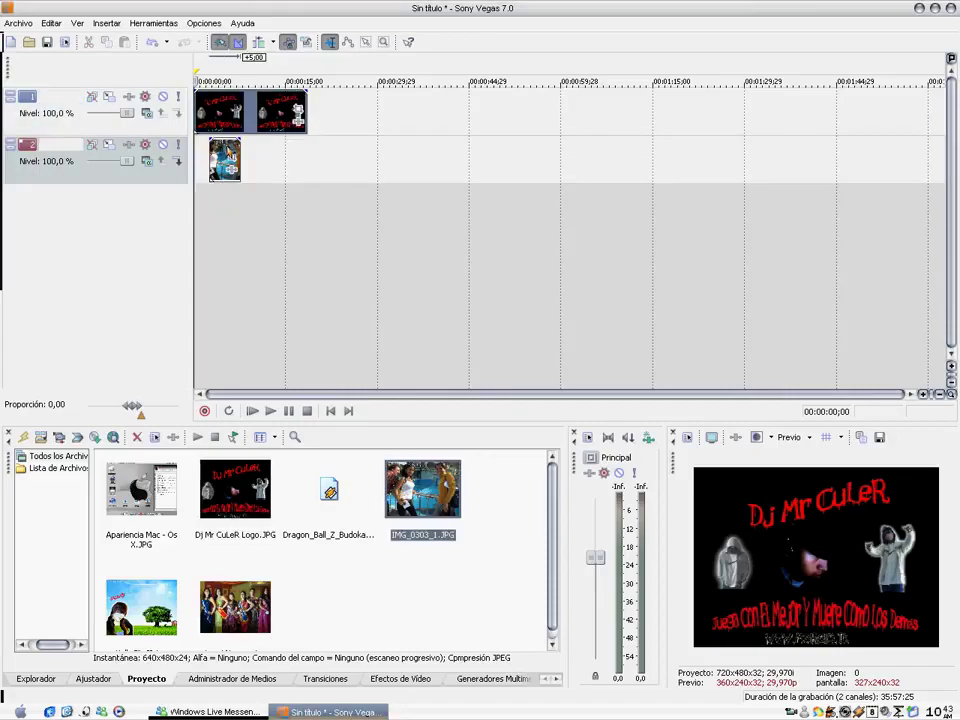
left_click_drag(236, 145, 306, 144)
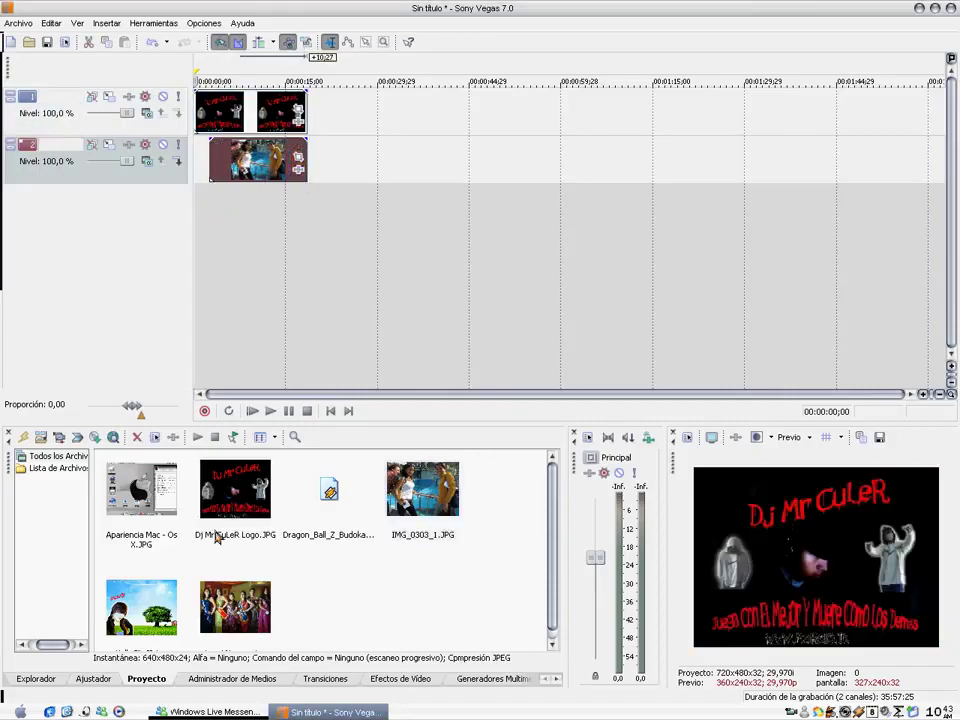
Add the group photo and the tree landscape picture on tracks 3 and 4, each starting slightly later and ending with the other clips.
left_click_drag(253, 420, 236, 261)
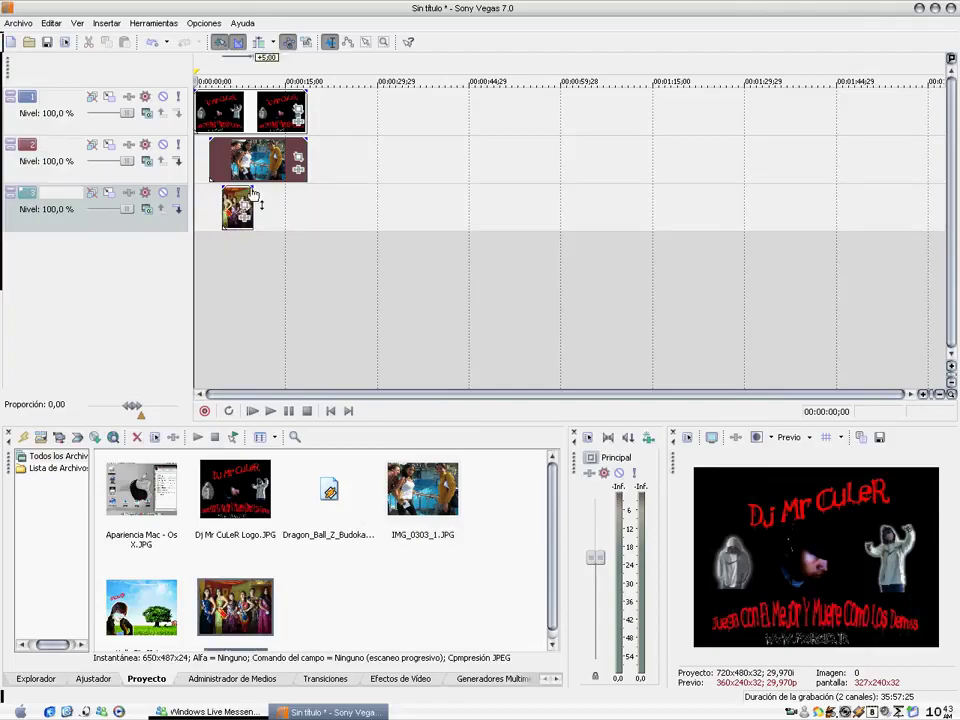
left_click_drag(252, 191, 306, 197)
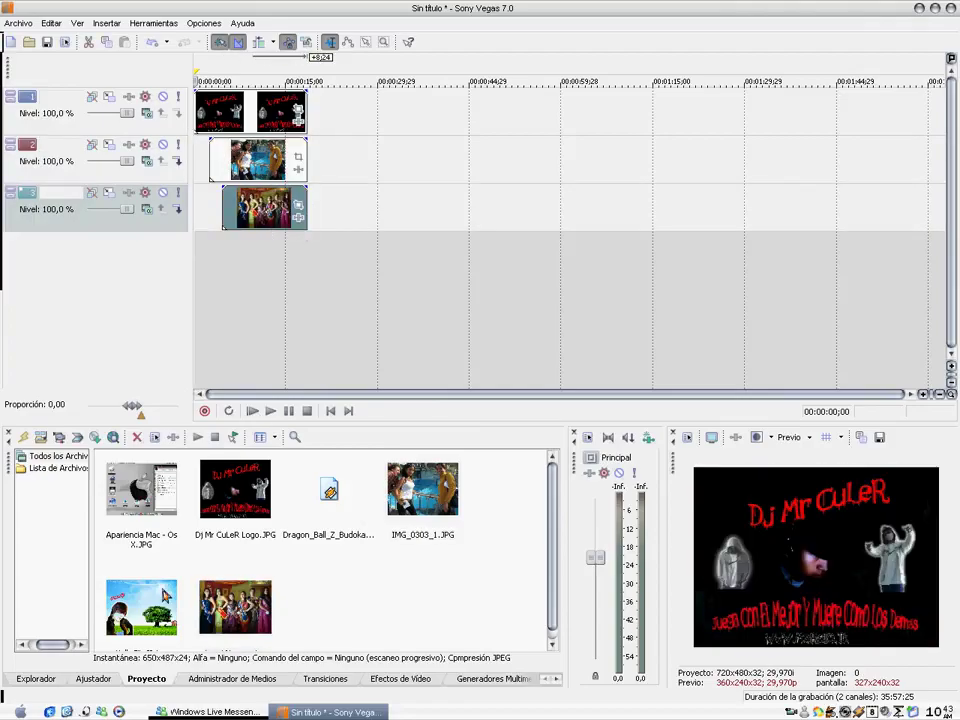
left_click_drag(141, 607, 307, 241)
Move the logo clip to a new track 5 and place Apariencia Mac - Os X.JPG on track 1, spanning the same length.
left_click_drag(280, 112, 285, 353)
left_click_drag(141, 490, 309, 112)
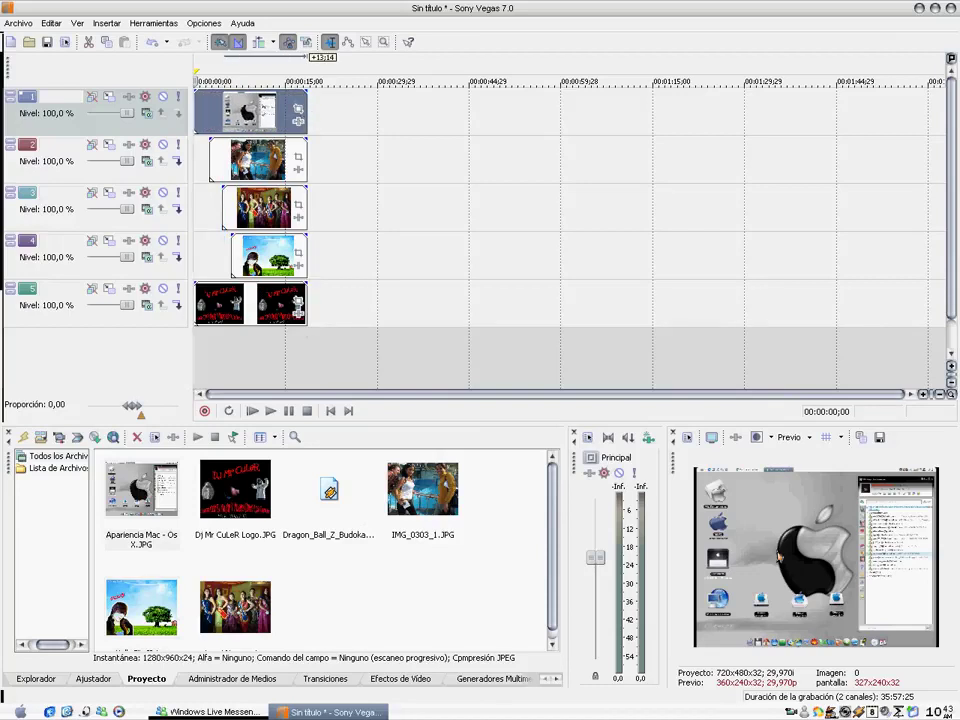
Pan/crop the Apariencia Mac - Os X clip at 00:00:01;12 to about 2,672 × 2,004 so it shrinks into the frame's lower-right quarter.
left_click(298, 110)
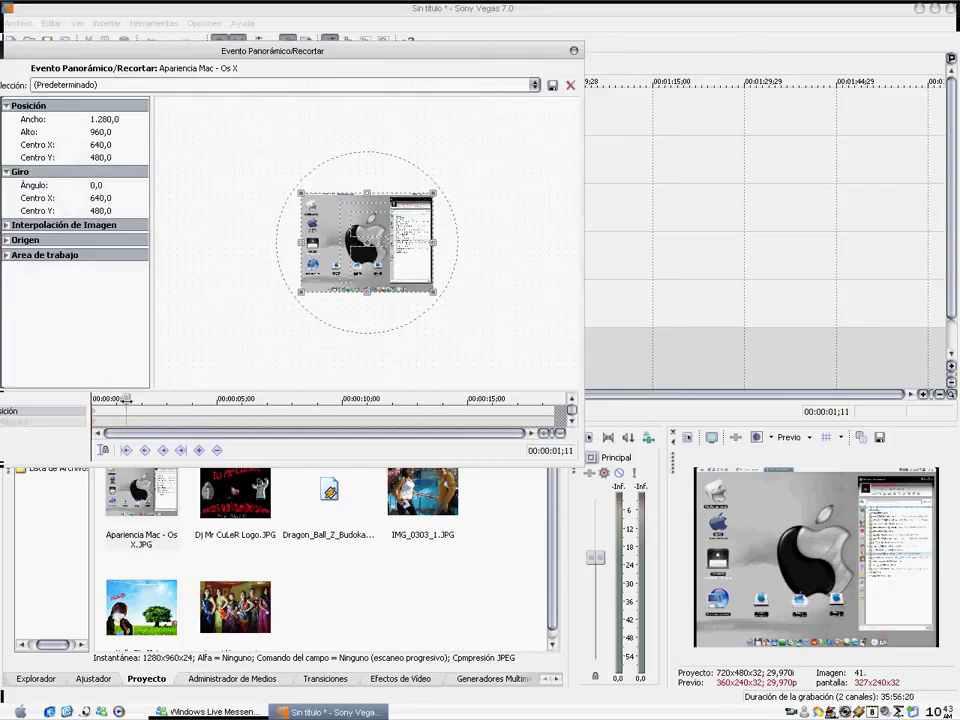
left_click_drag(297, 188, 204, 133)
left_click_drag(403, 250, 359, 213)
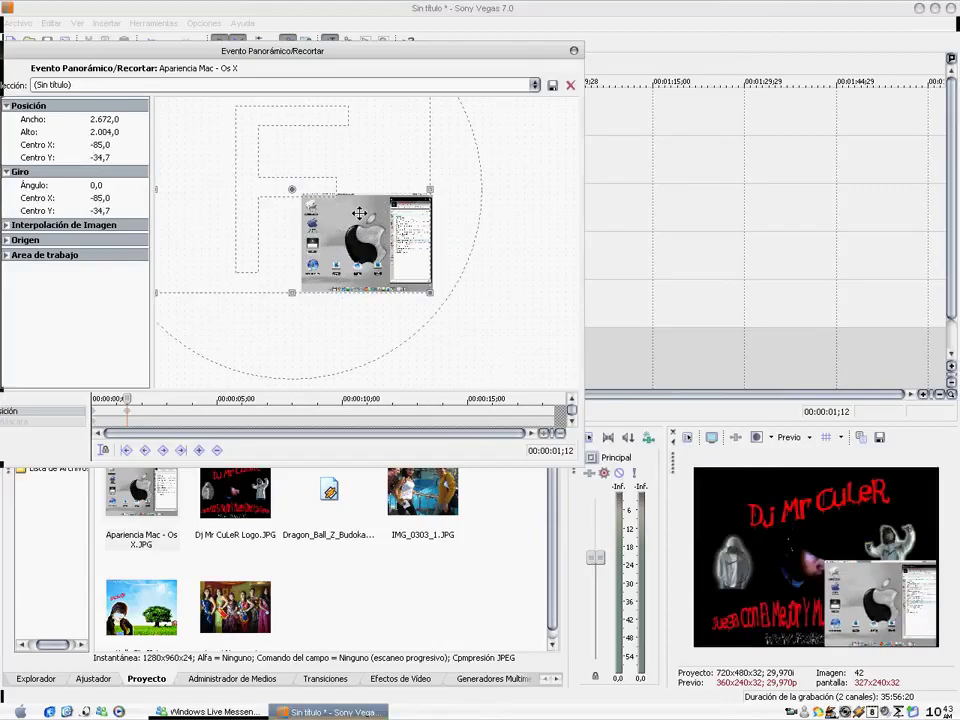
left_click(574, 50)
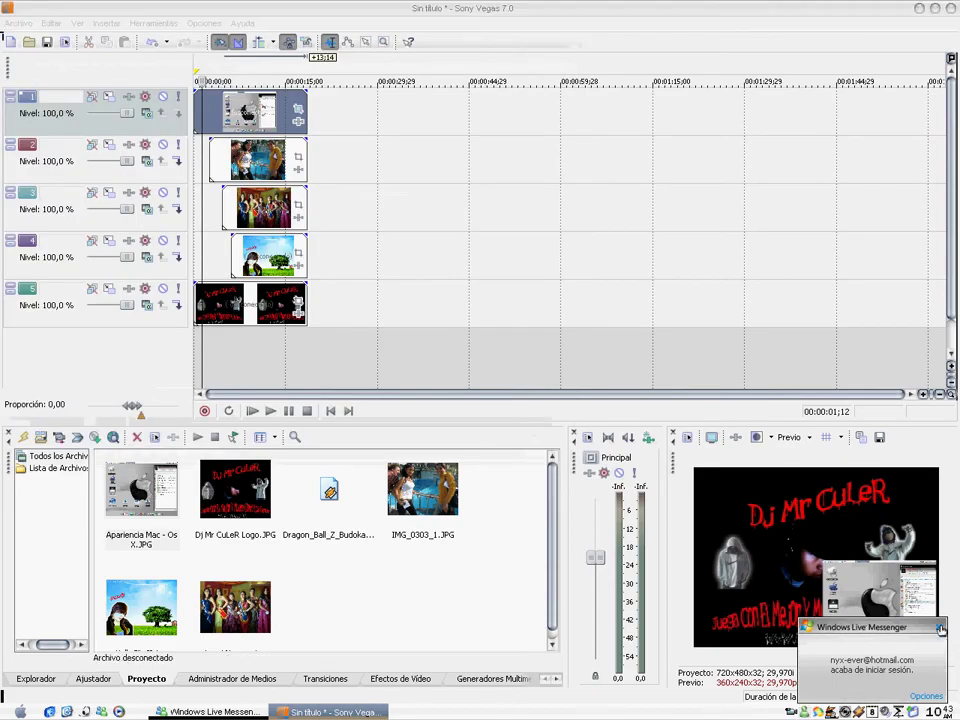
Pan/crop the IMG_0303_1 clip at 00:00:01;07 to about 1,284 × 963 so it shrinks into the frame's upper-left quarter.
left_click(298, 156)
scroll(288, 333, "down", 3)
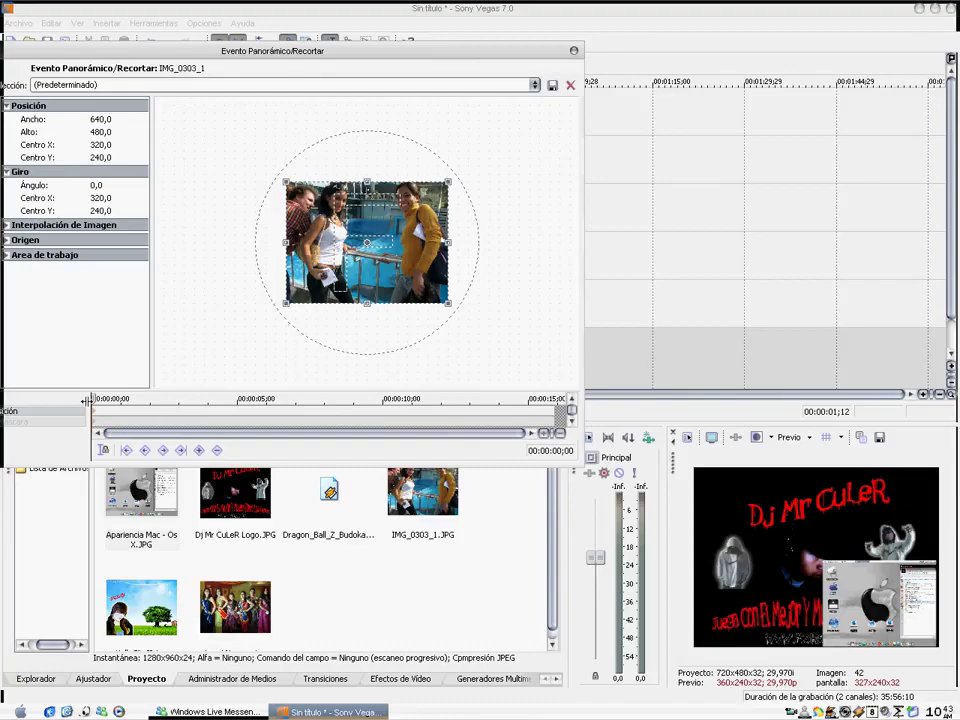
left_click_drag(91, 398, 147, 397)
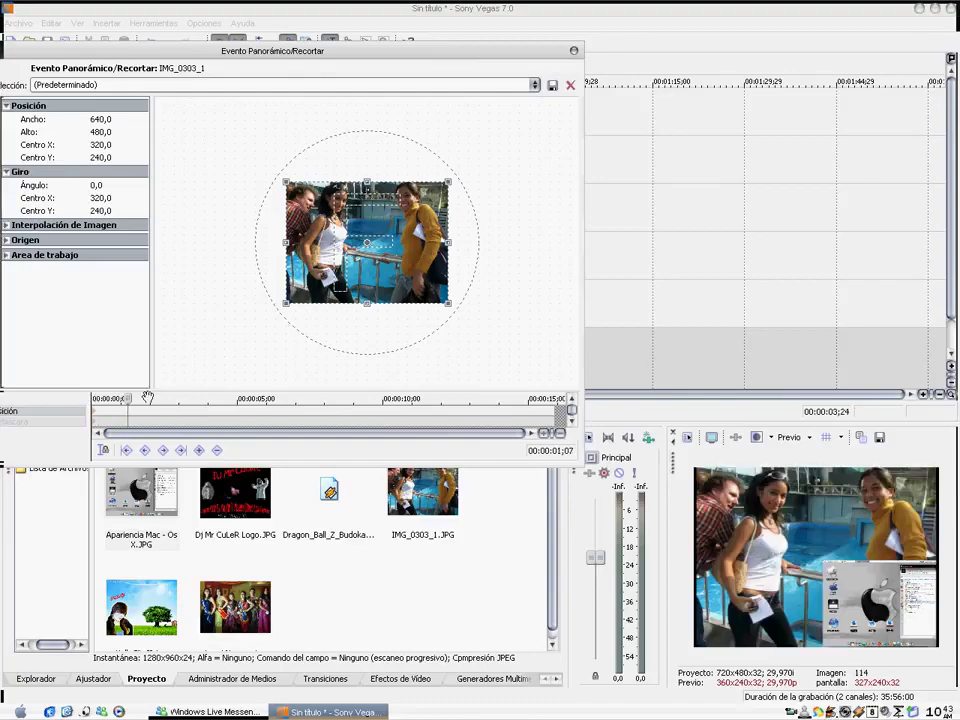
left_click_drag(447, 303, 530, 361)
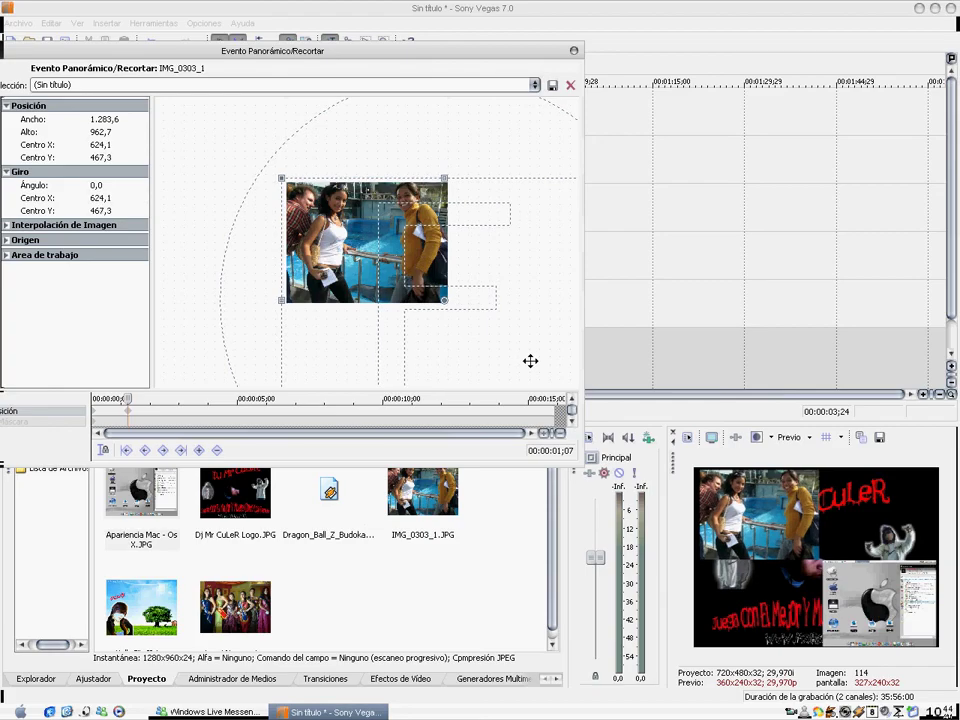
left_click(574, 51)
Enlarge the pan/crop area of the group photo on track 3 to about 673 × 504 at the clip's start.
left_click(298, 206)
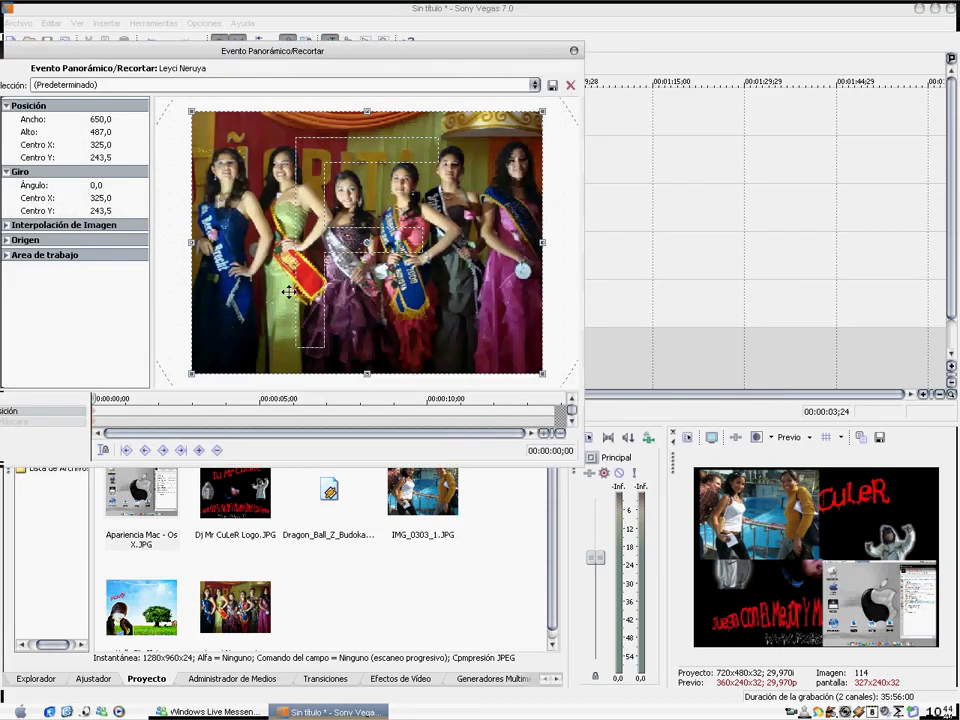
scroll(316, 268, "down", 3)
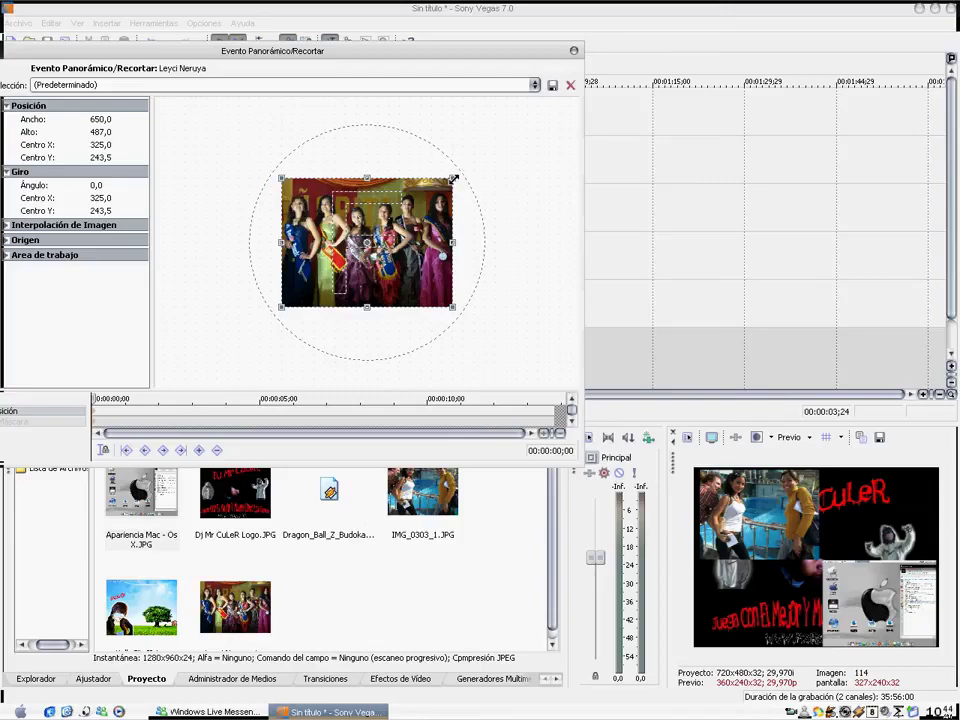
mouse_move(453, 178)
left_mouse_down()
mouse_move(527, 127)
mouse_move(506, 159)
mouse_move(459, 185)
left_mouse_up()
key("space")
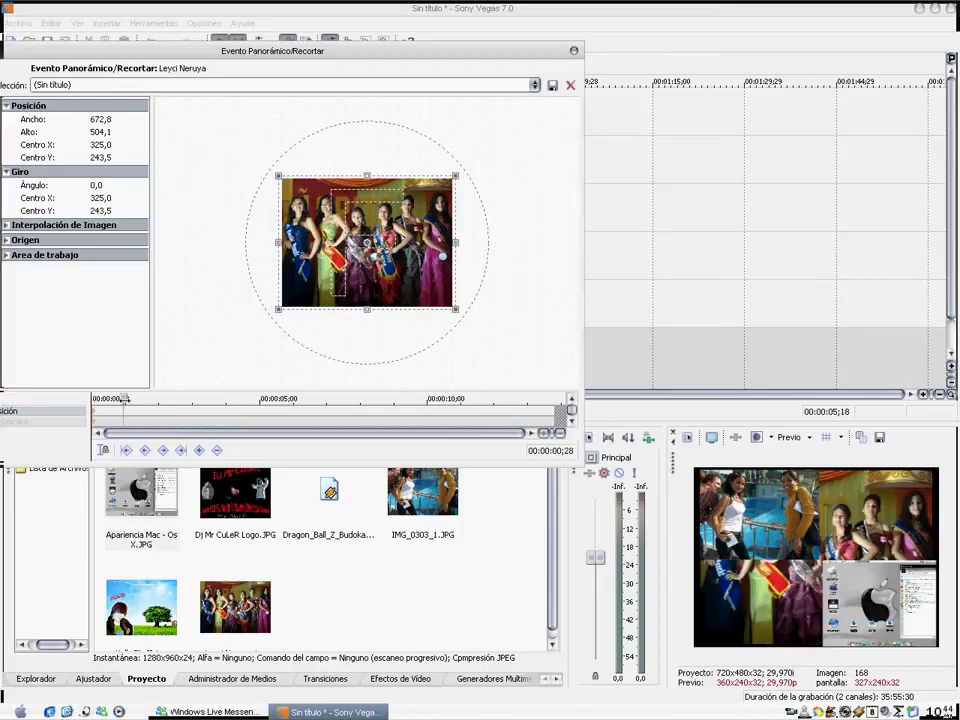
Pan/crop the group photo at 00:00:01;04 to about 1,287 × 964 so it shrinks into the frame's lower-left quarter.
left_click_drag(457, 177, 548, 125)
left_click_drag(467, 208, 542, 156)
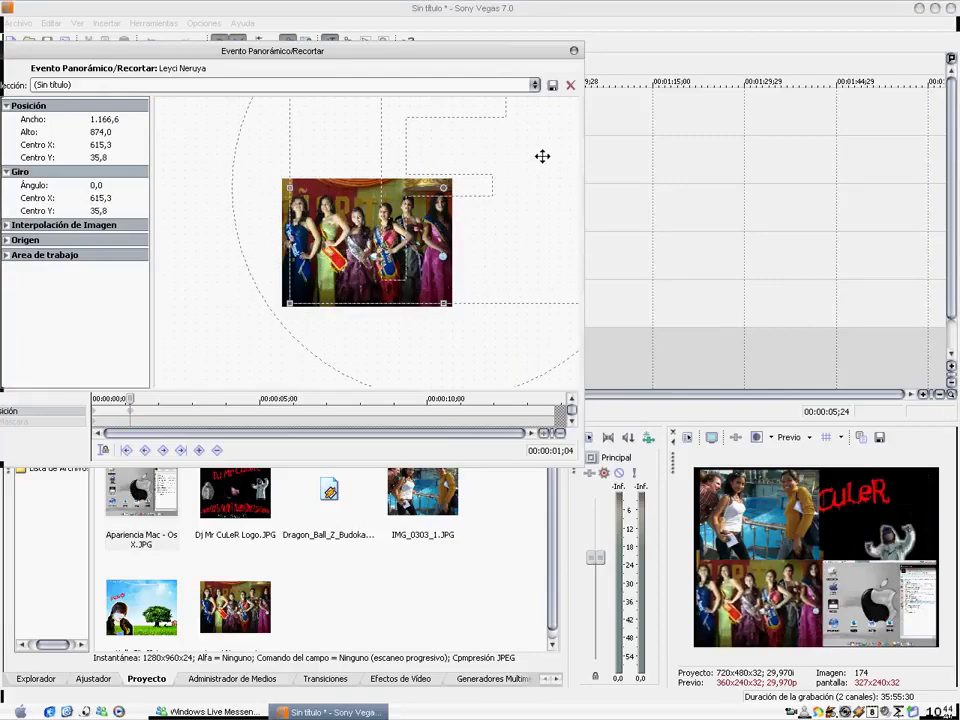
left_click_drag(295, 298, 276, 315)
left_click_drag(353, 262, 360, 254)
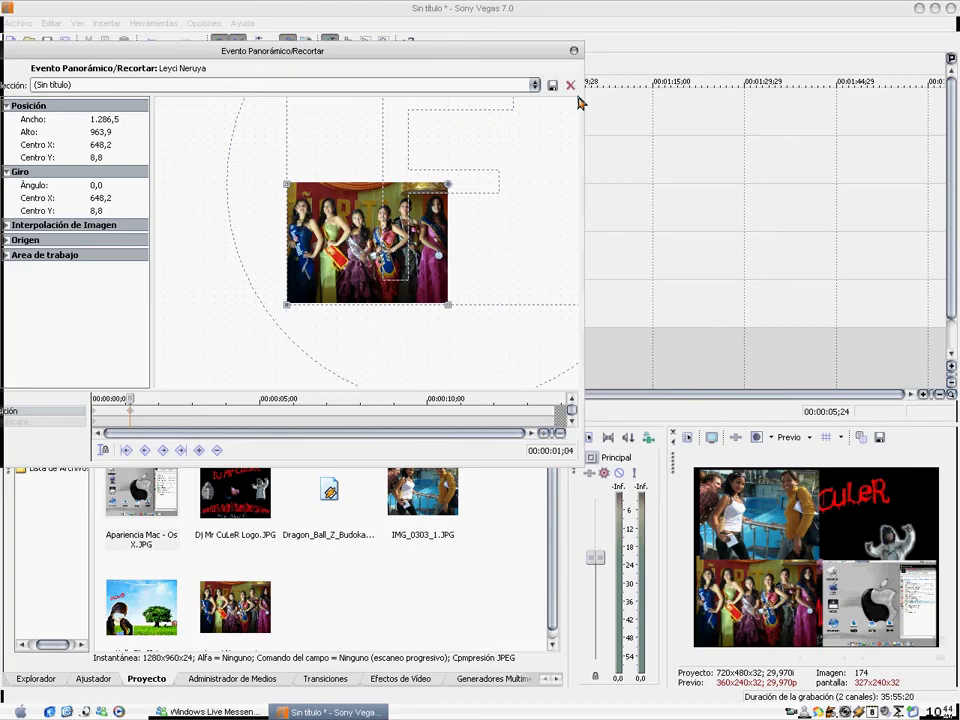
left_click(575, 53)
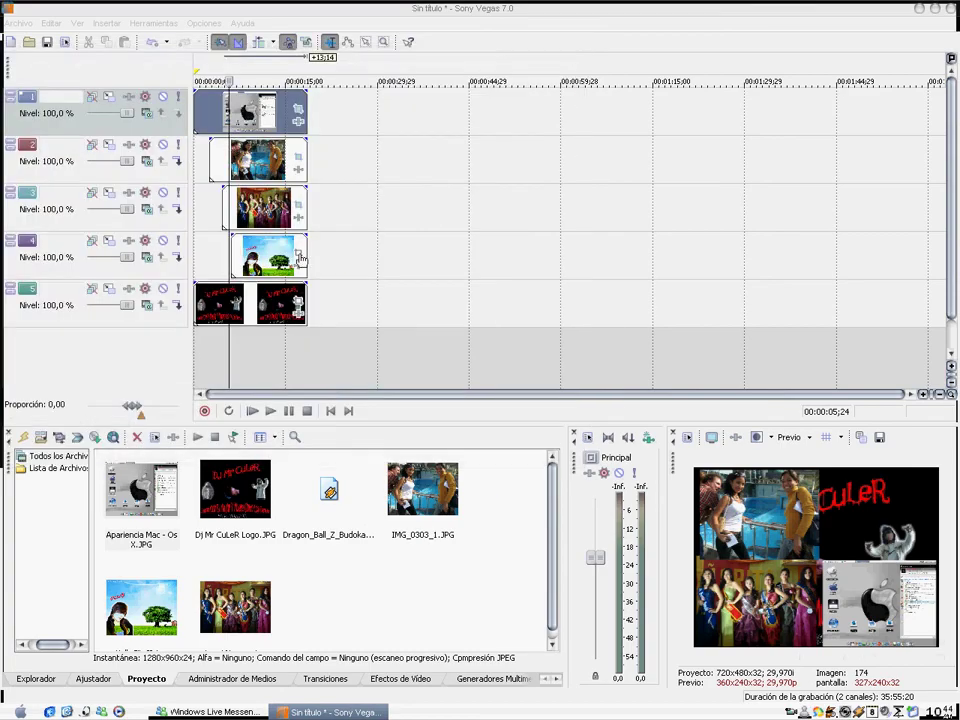
Pan/crop the tree landscape clip on track 4 at 00:00:01;02 to about 2,470 × 1,976 so it shrinks into the frame's upper-right quarter.
left_click(298, 242)
scroll(358, 281, "down", 5)
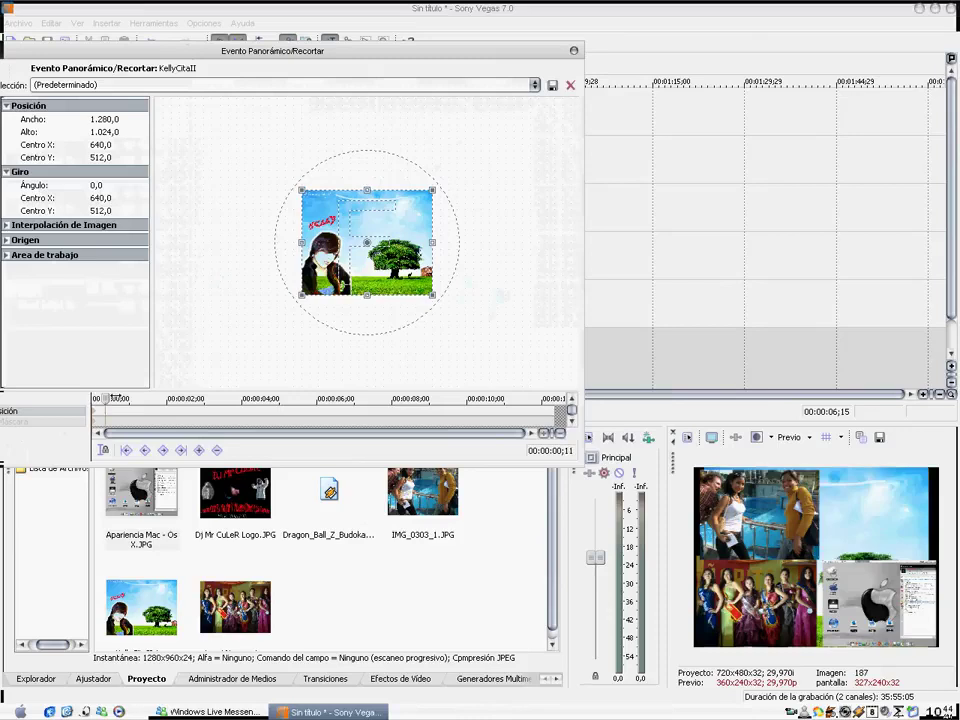
left_click_drag(433, 193, 508, 133)
left_click_drag(389, 233, 319, 282)
left_click_drag(435, 185, 401, 217)
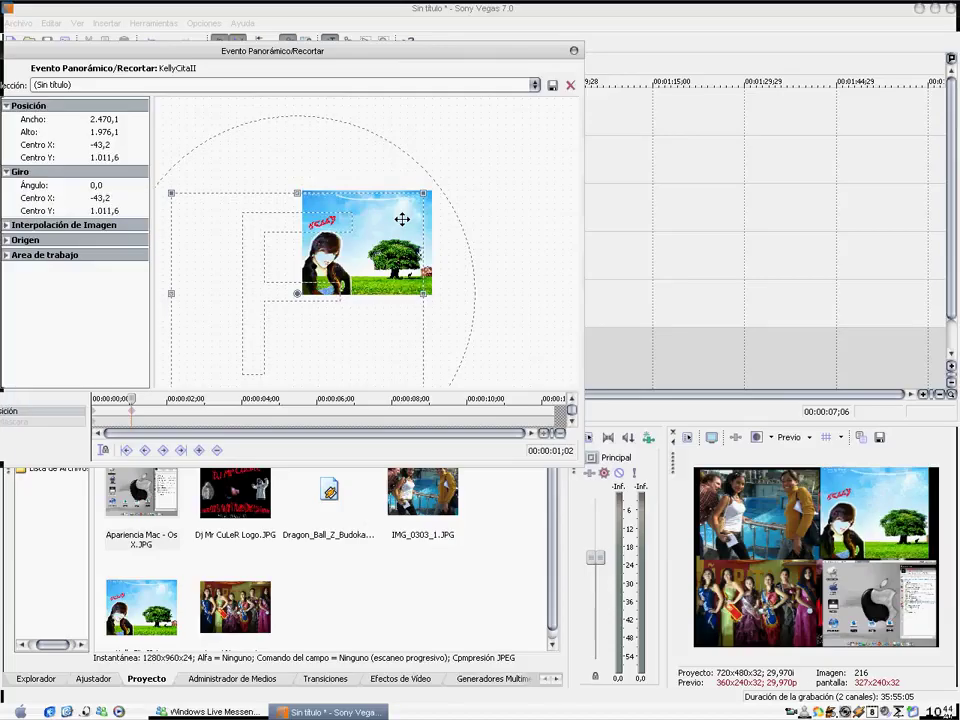
left_click(574, 50)
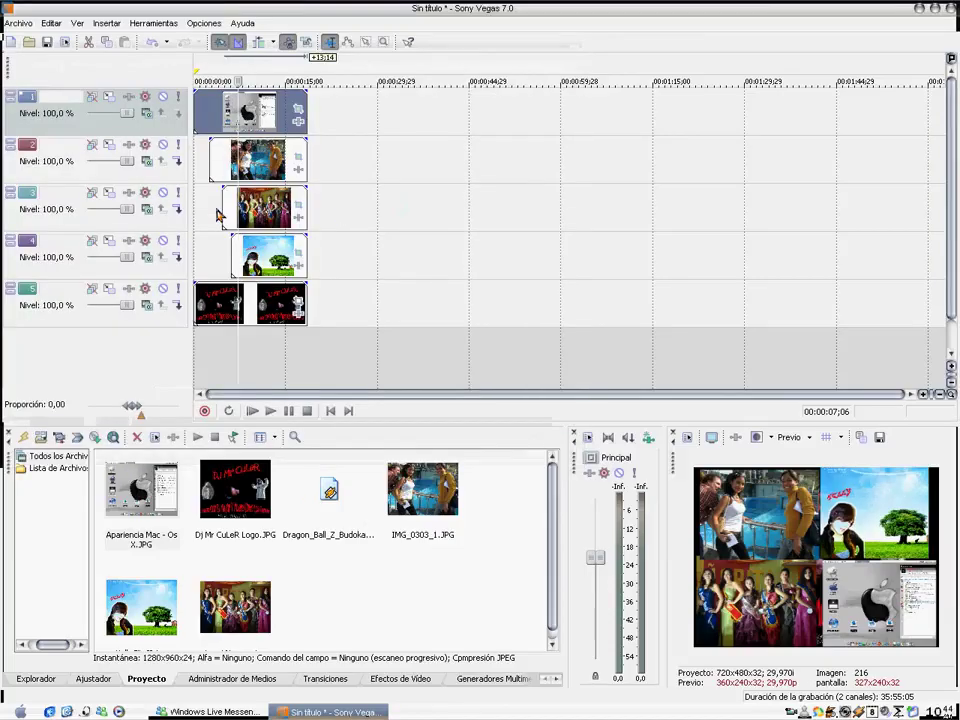
Play the timeline from the start to check the four-image animation, and stop playback.
left_click(199, 213)
left_click(270, 410)
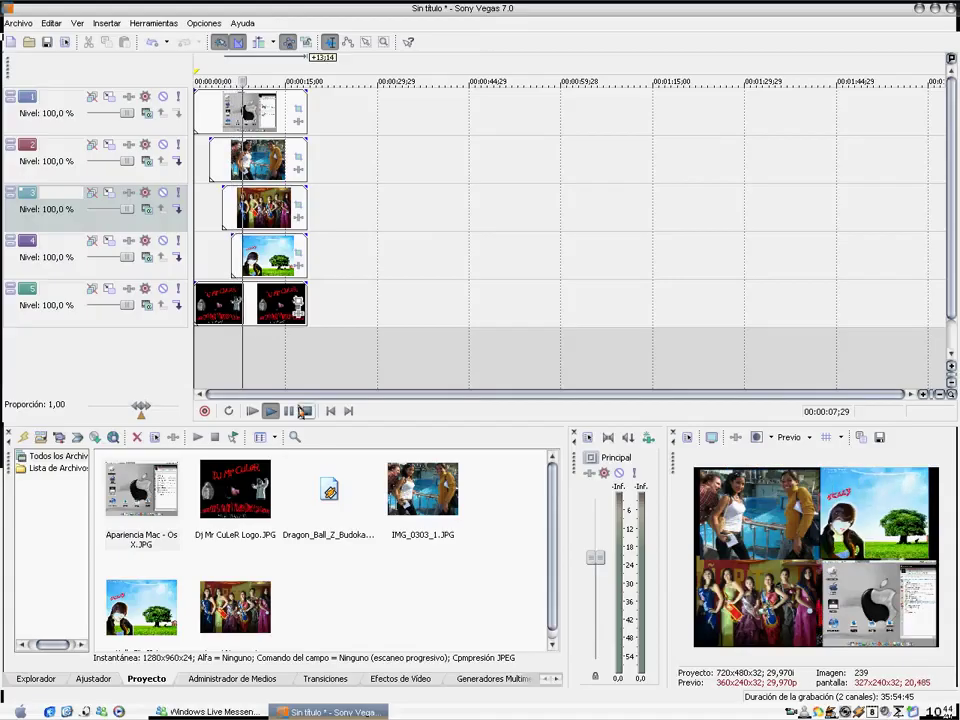
left_click(306, 411)
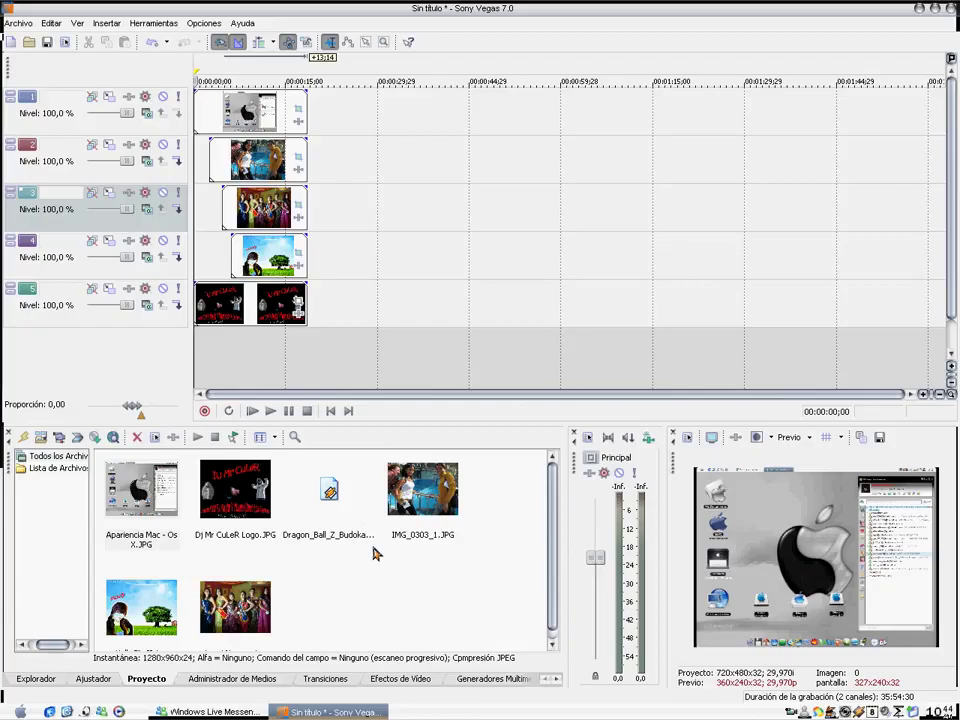
Add a "Pasar Plano en Negro" rolling credits event to track 1, after the desktop image.
left_click(493, 679)
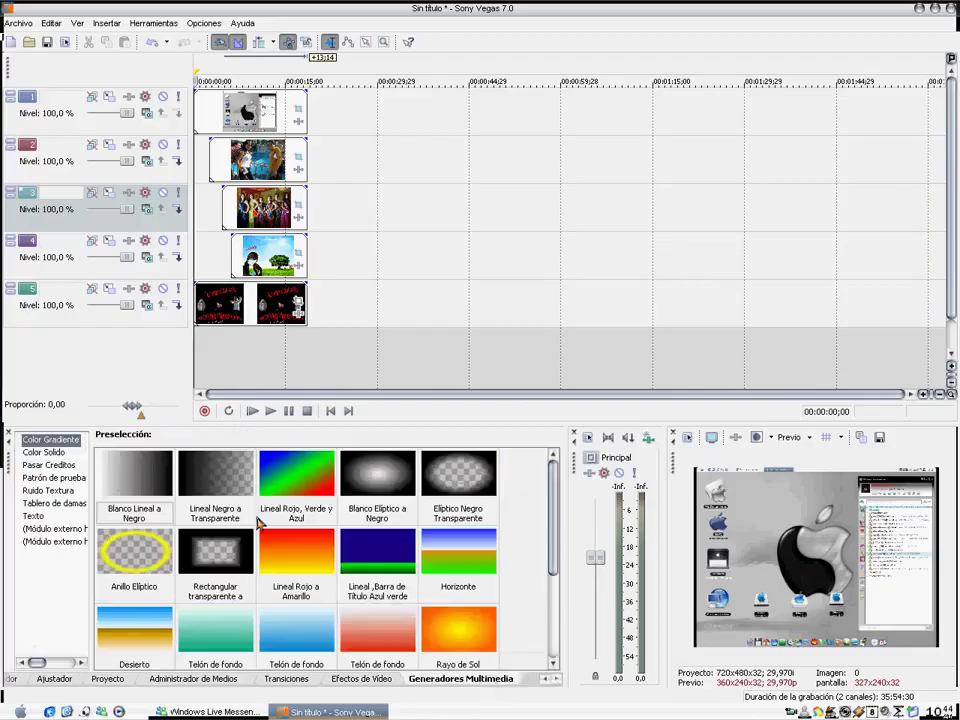
left_click(46, 467)
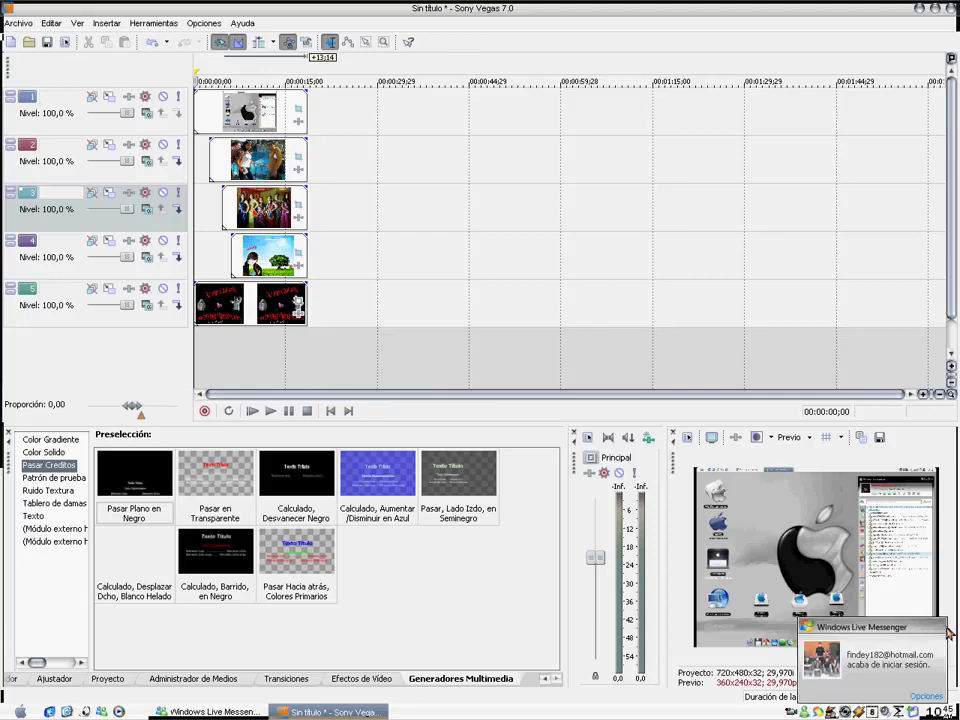
left_click(140, 489)
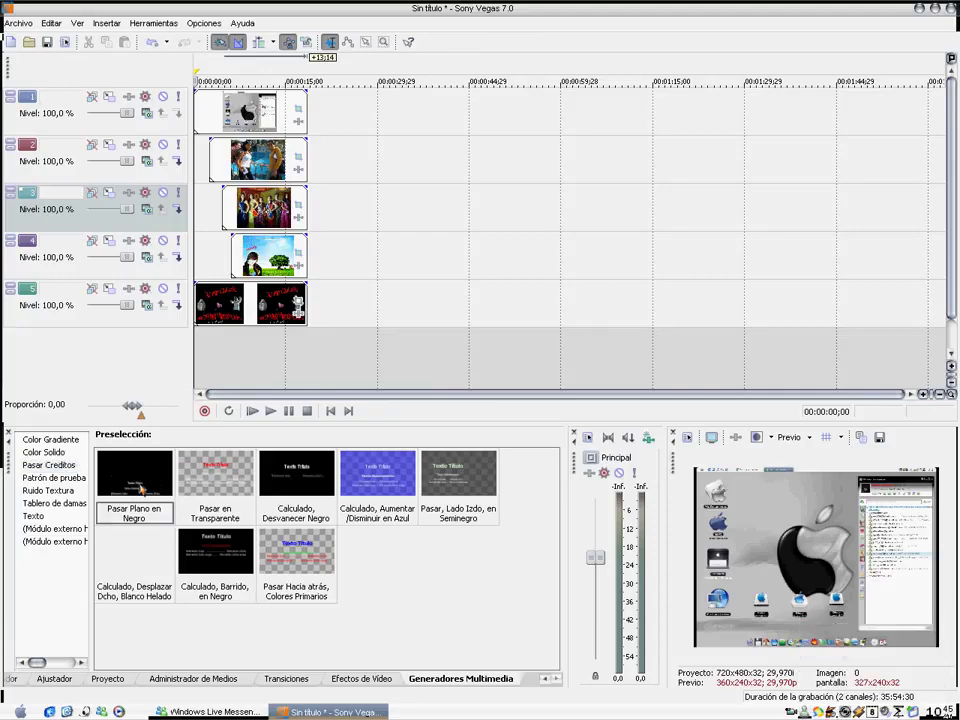
left_click_drag(140, 489, 401, 124)
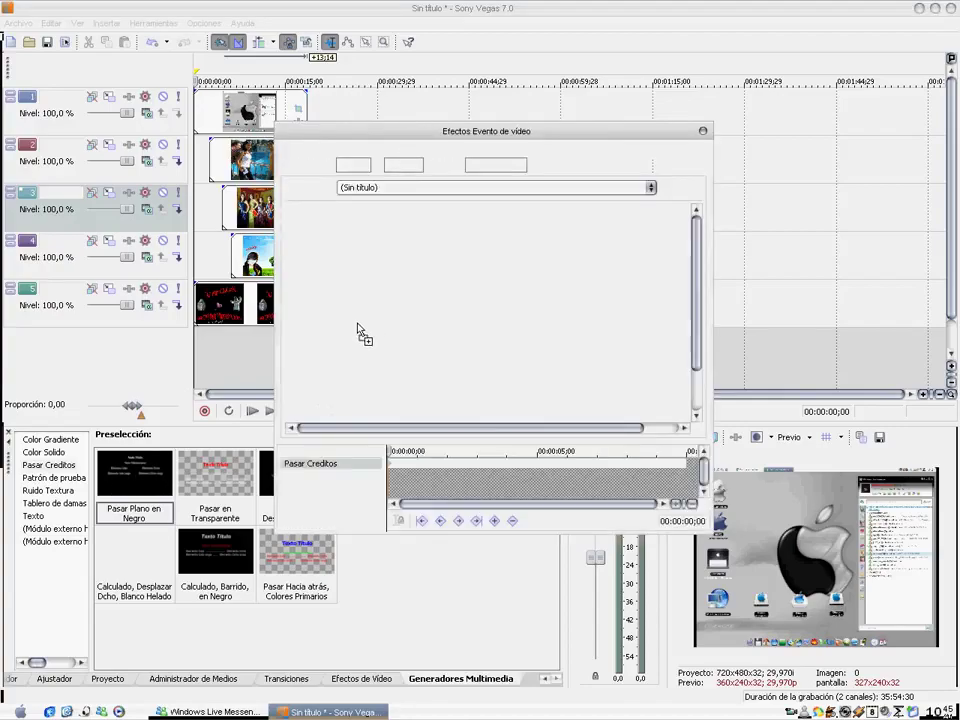
Set the credits' title text to "Producciones" and the sub-item text to "Mr CuLeR".
left_click(381, 268)
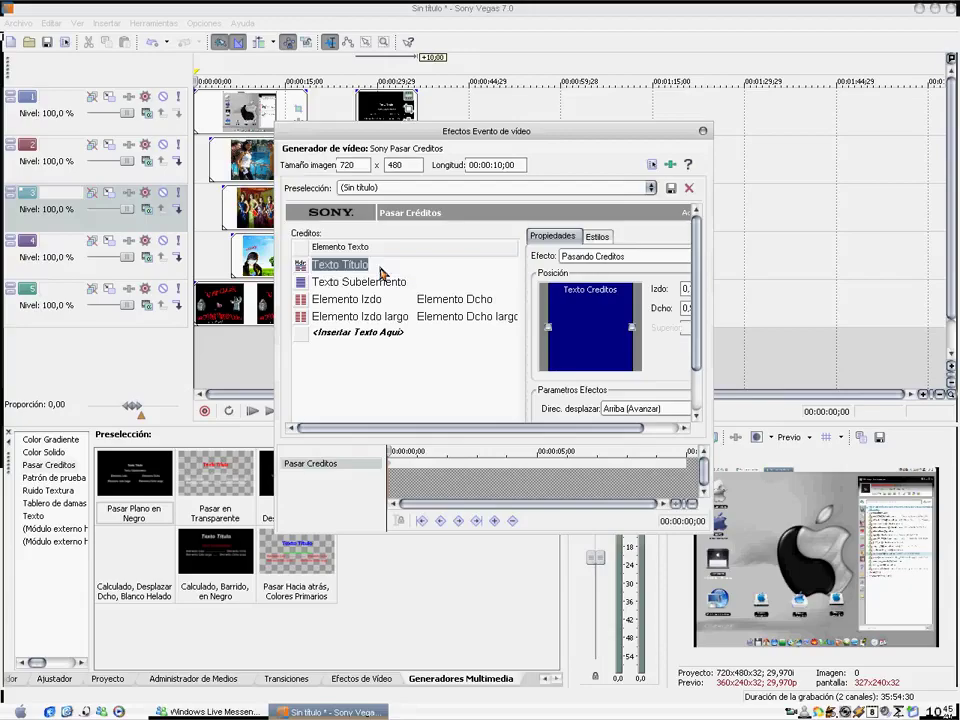
type("Producciones")
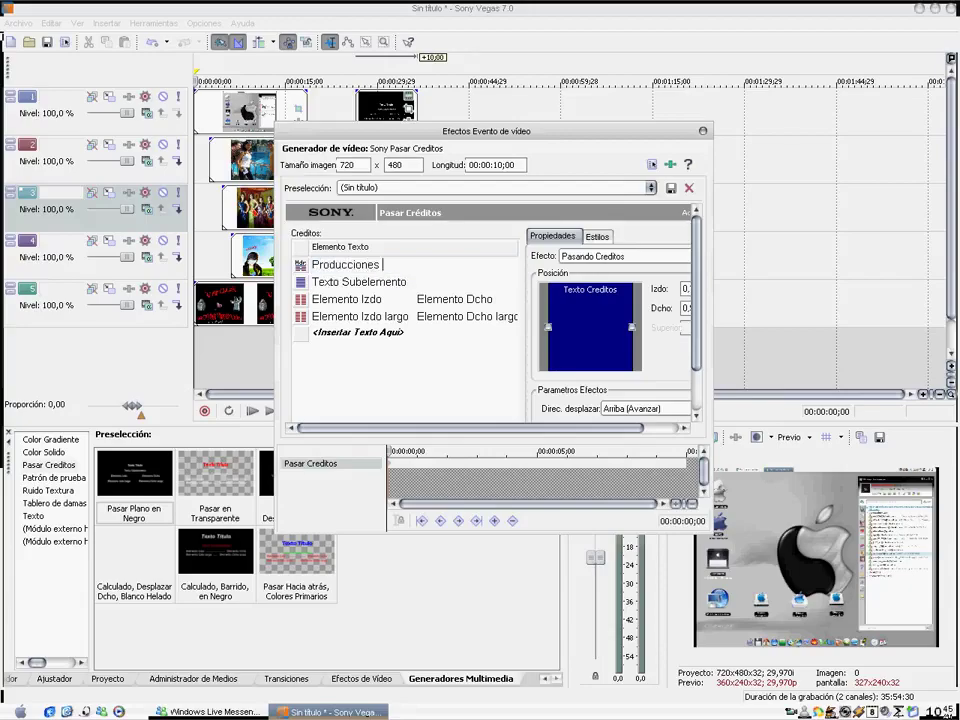
left_click(381, 282)
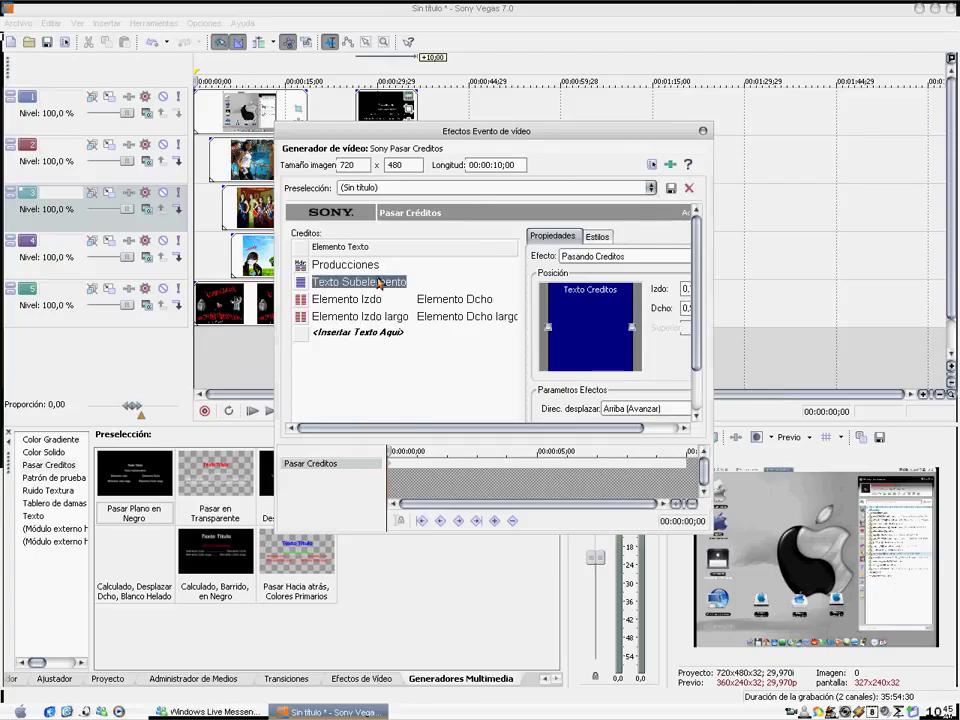
type("Mr CuLeR")
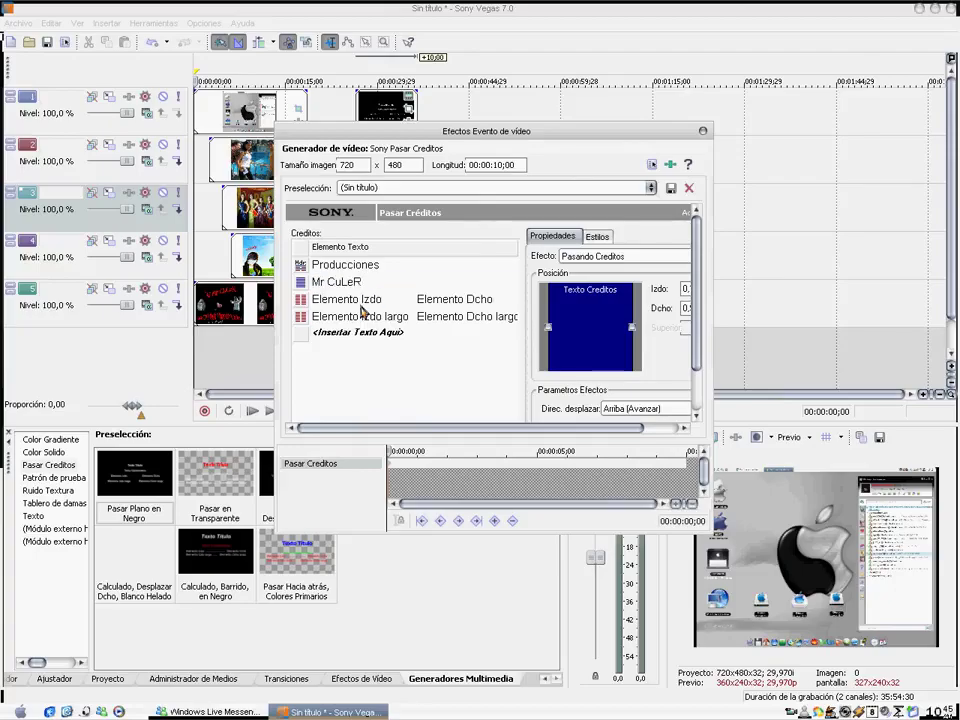
Fill the two paired credit rows with "Video" / "Tutorial" and "Sony" / "Vegas", and close the credits settings.
left_click(361, 306)
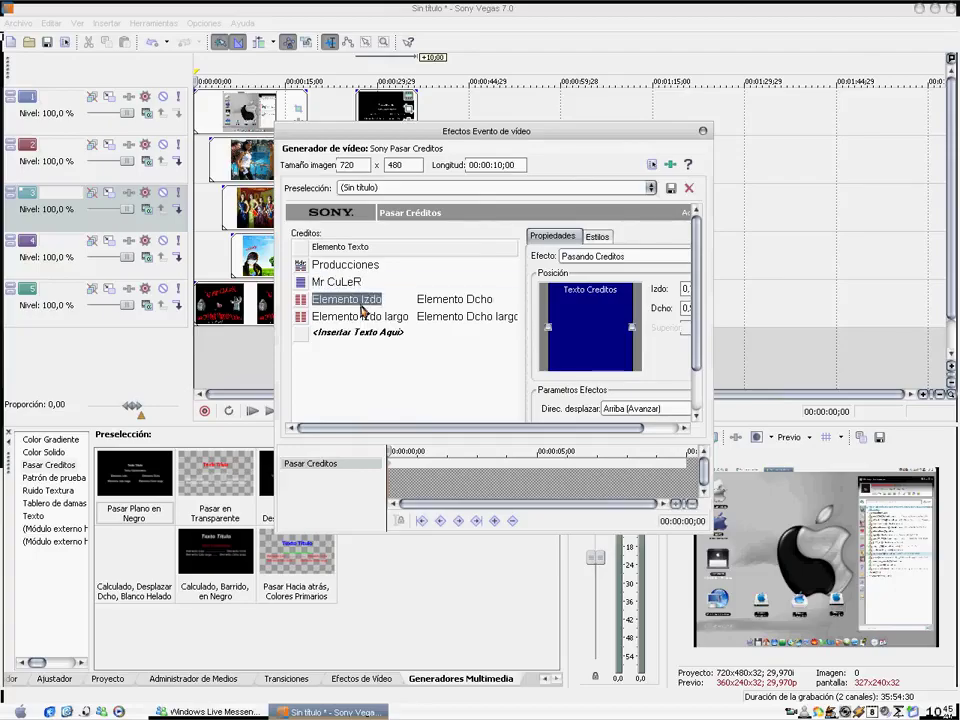
type("Video")
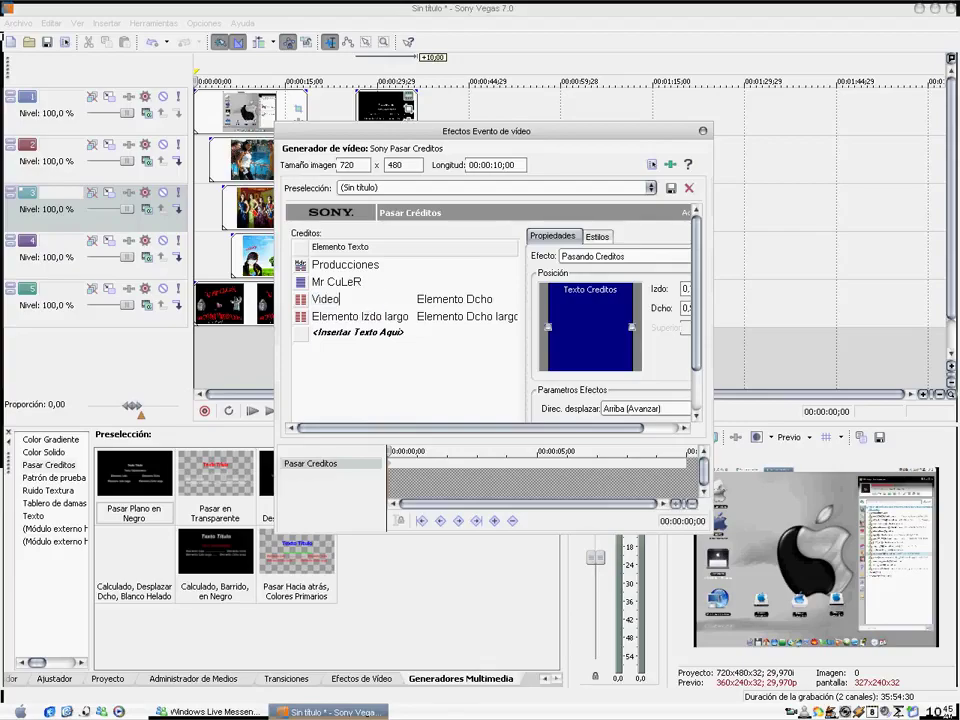
left_click(452, 299)
type("Tutorial")
left_click(370, 318)
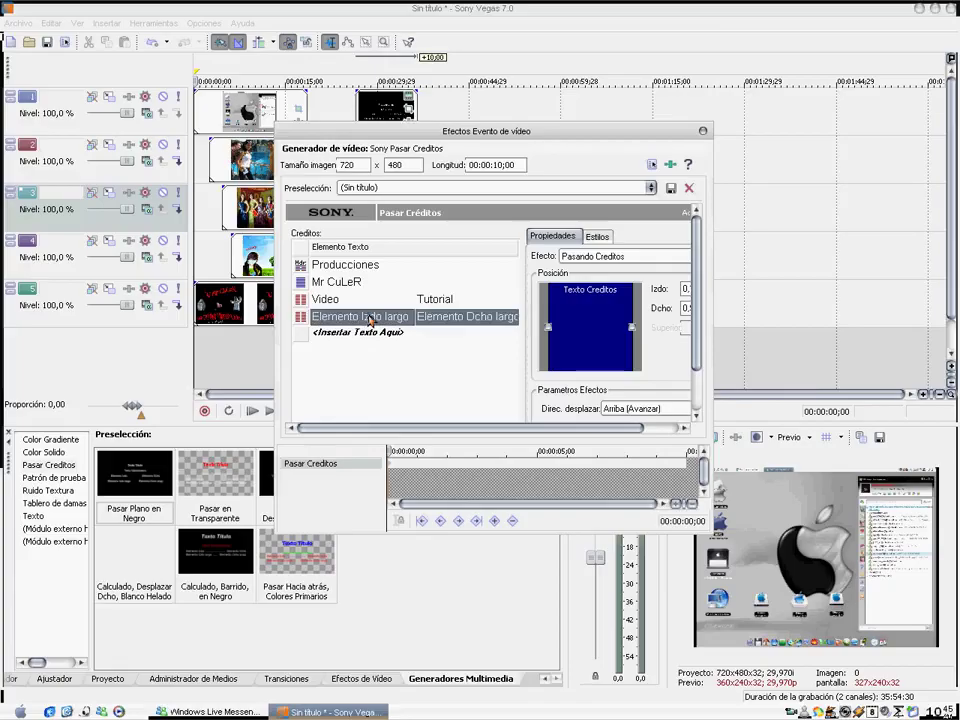
left_click(370, 318)
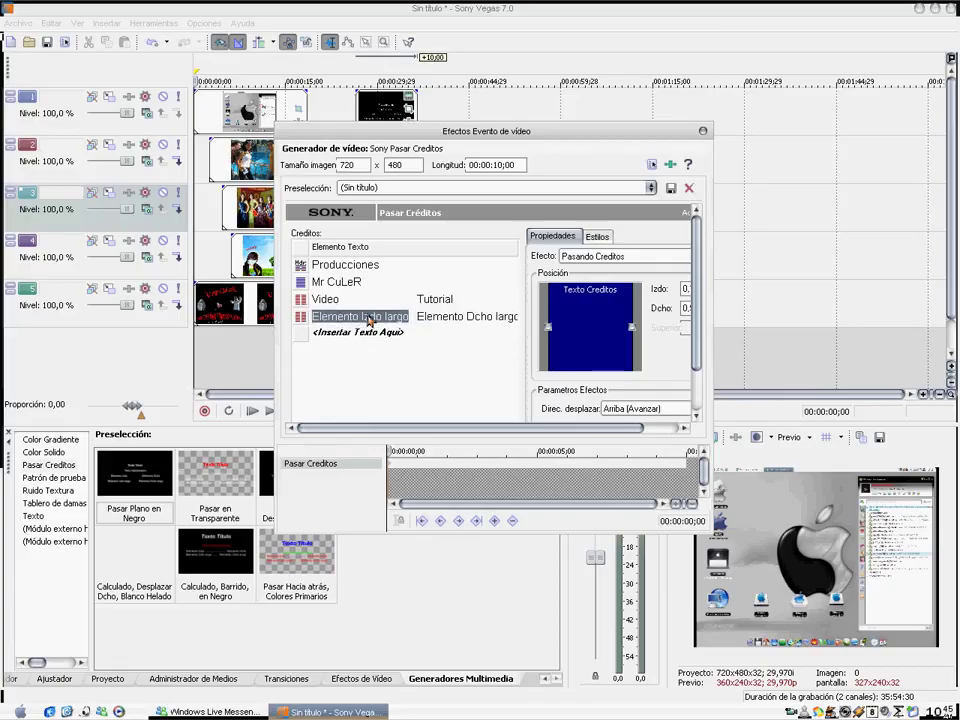
type("Sony")
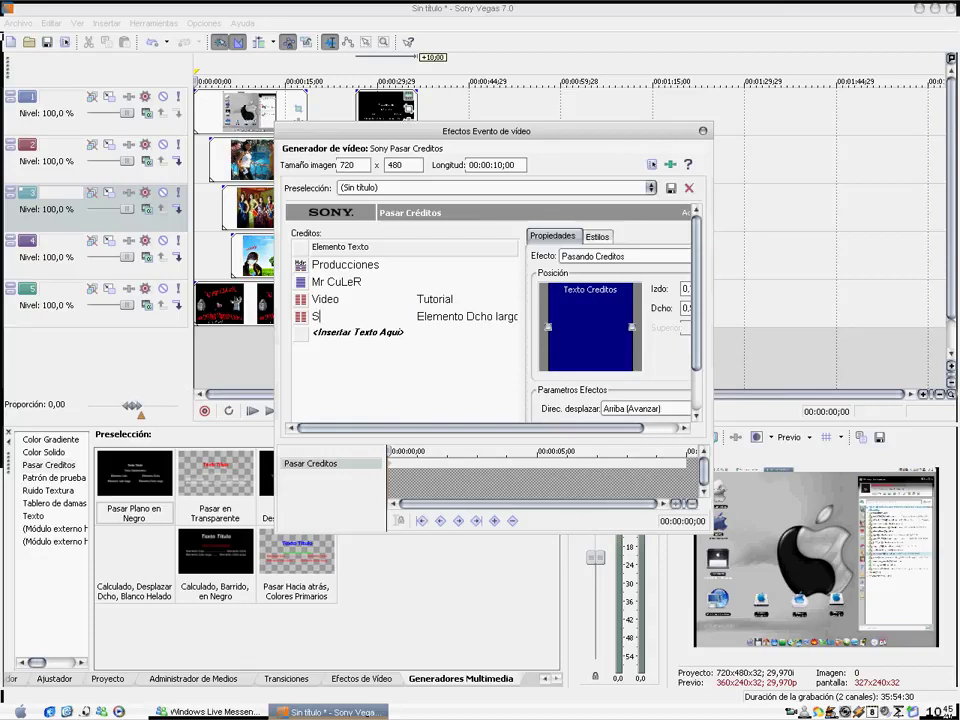
left_click(443, 317)
type("Vegas")
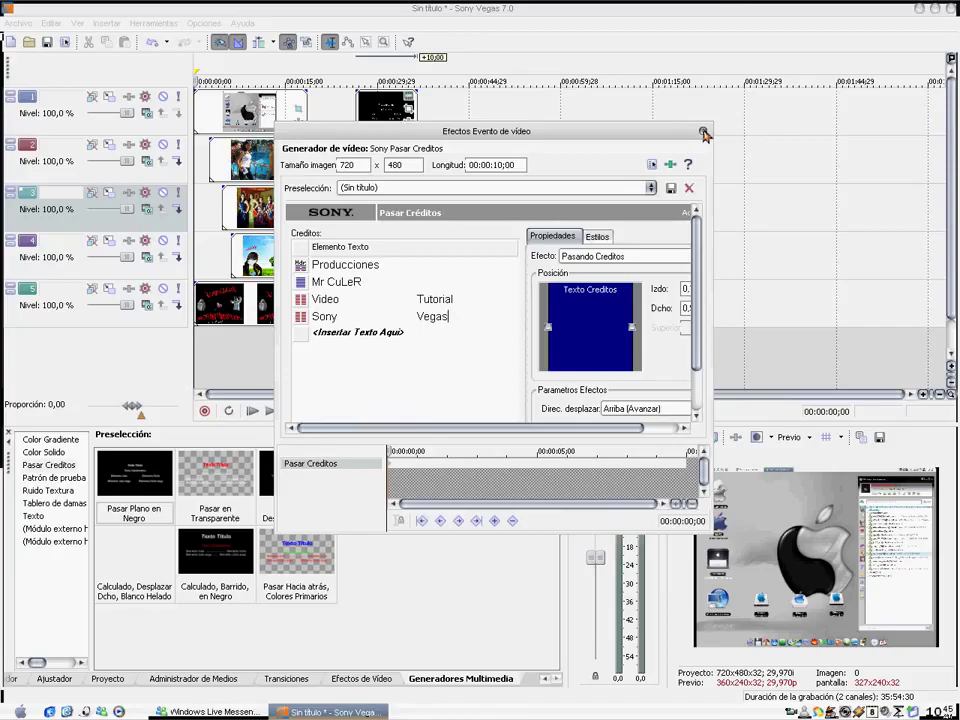
left_click(704, 134)
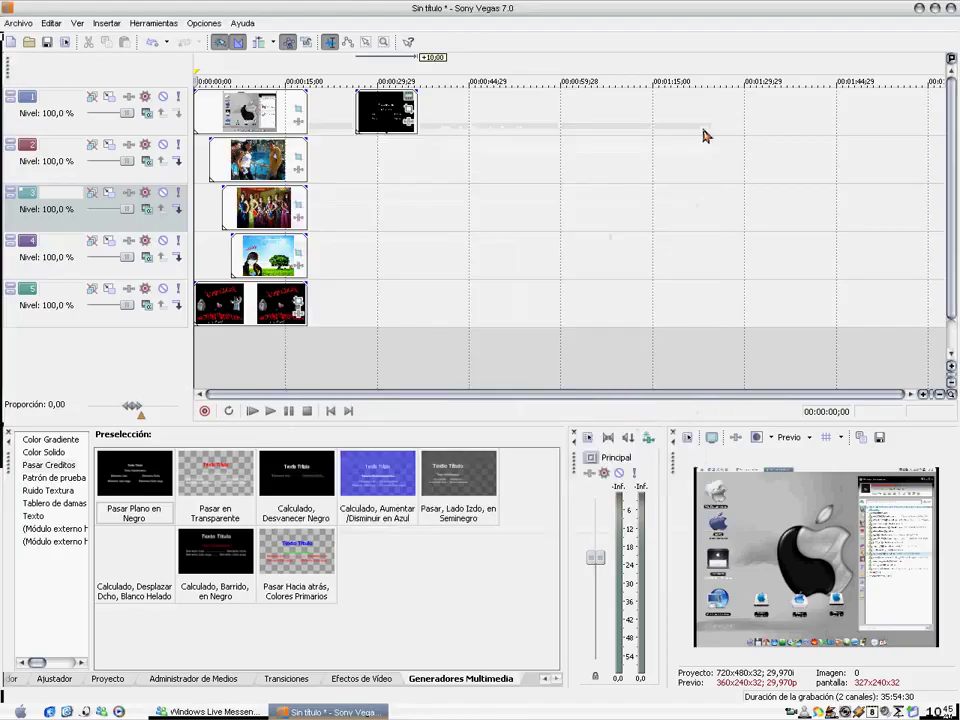
Move the credits clip against the end of the desktop image on track 1 and play the credits.
left_click_drag(385, 112, 337, 112)
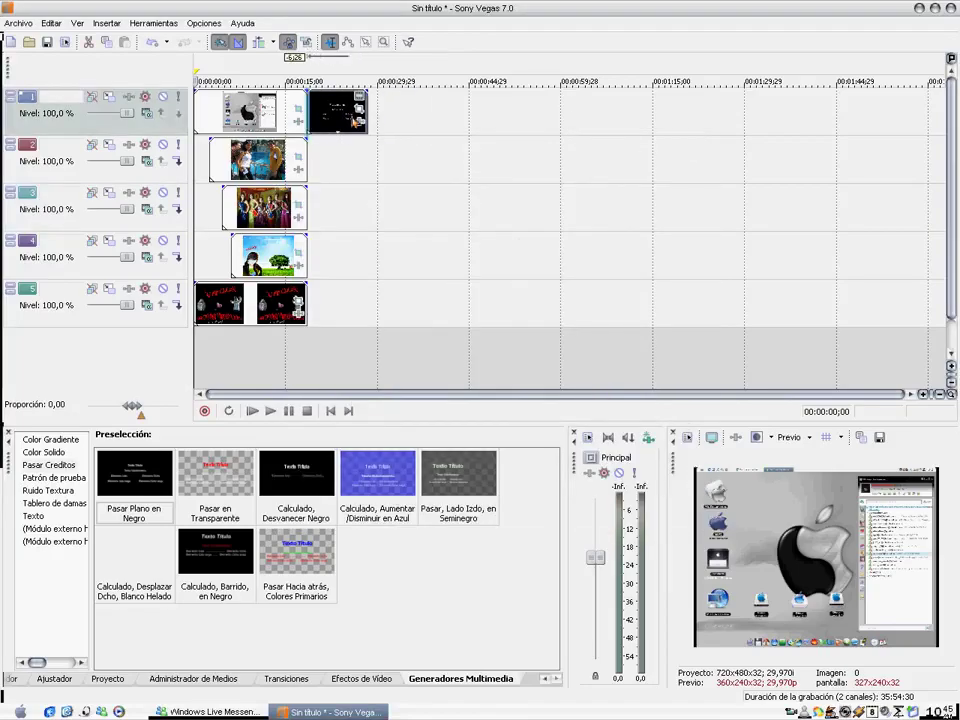
left_click(290, 112)
left_click(271, 411)
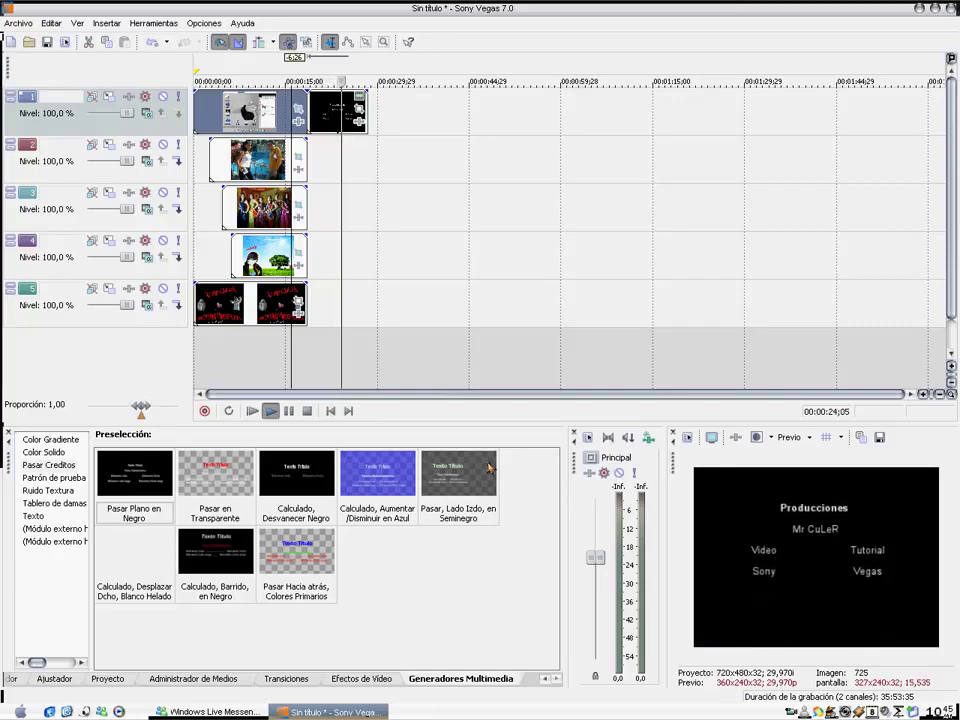
left_click(311, 412)
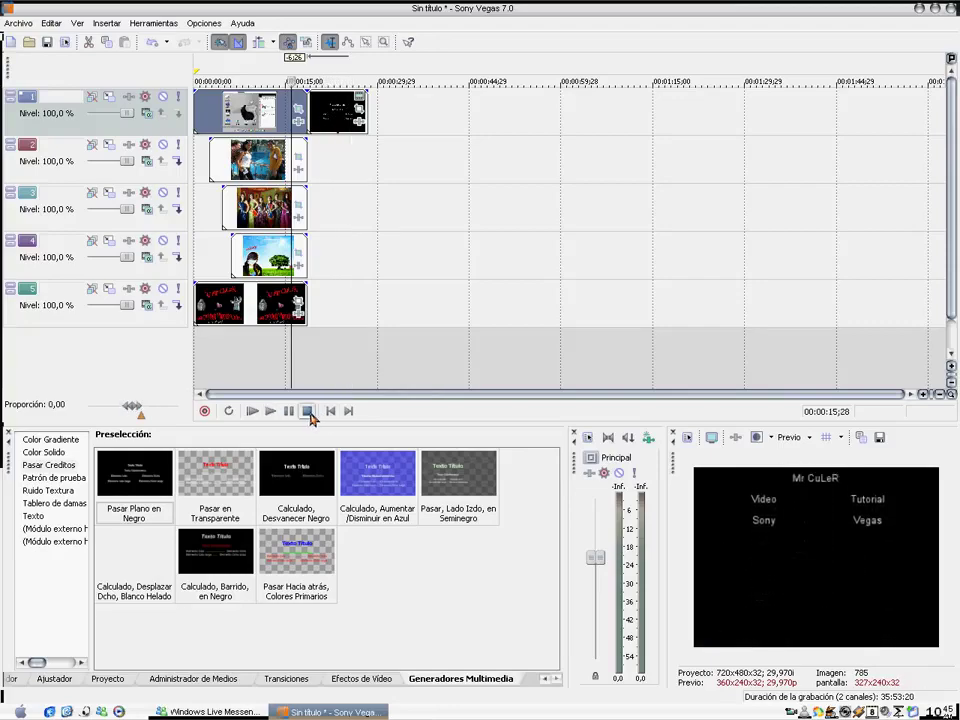
Make room before the credits clip and place the Dj Mr CuLeR Logo image between it and the desktop image on track 1.
left_click_drag(326, 128, 368, 130)
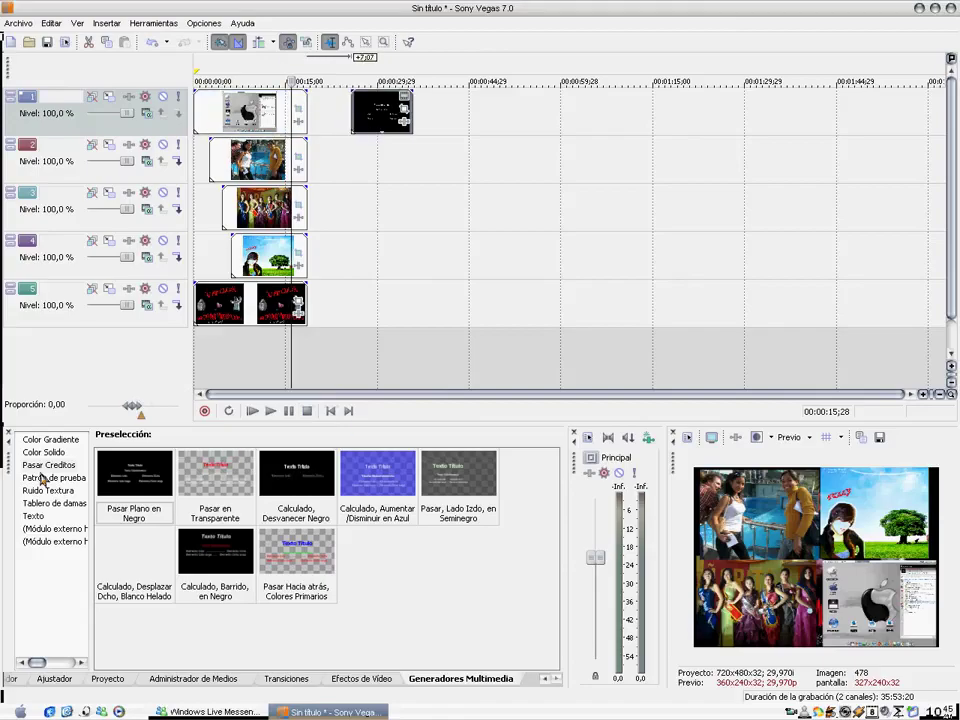
left_click(112, 681)
left_click_drag(213, 522, 374, 104)
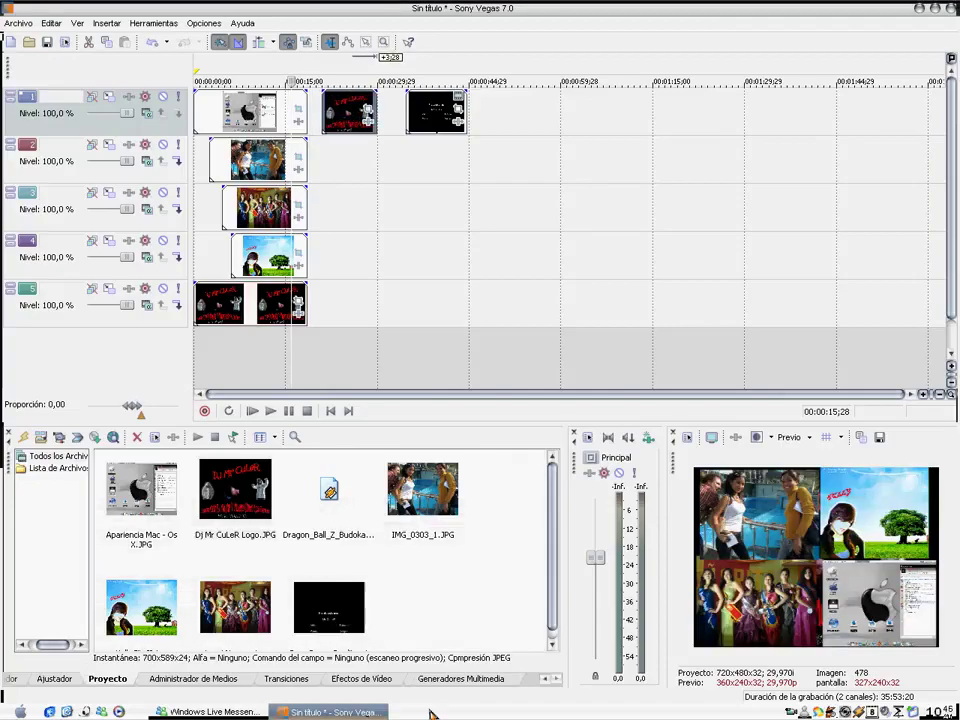
Apply the default 3D Entrada/Salida transition to the start of the logo clip on track 1, preview it, and close its settings.
left_click(287, 679)
left_click_drag(112, 487, 328, 124)
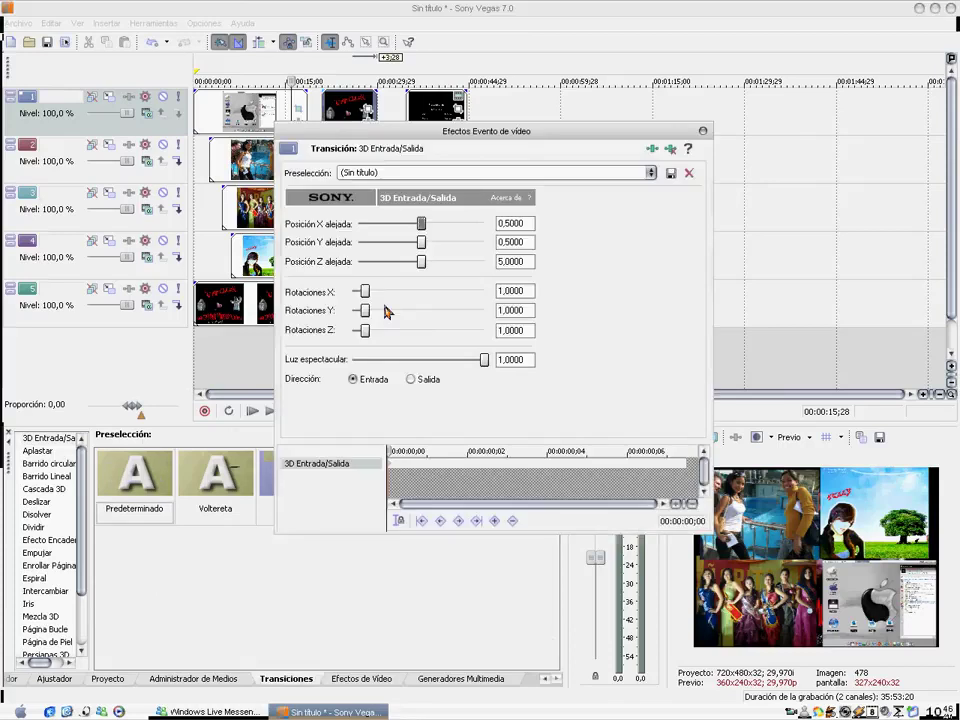
key("space")
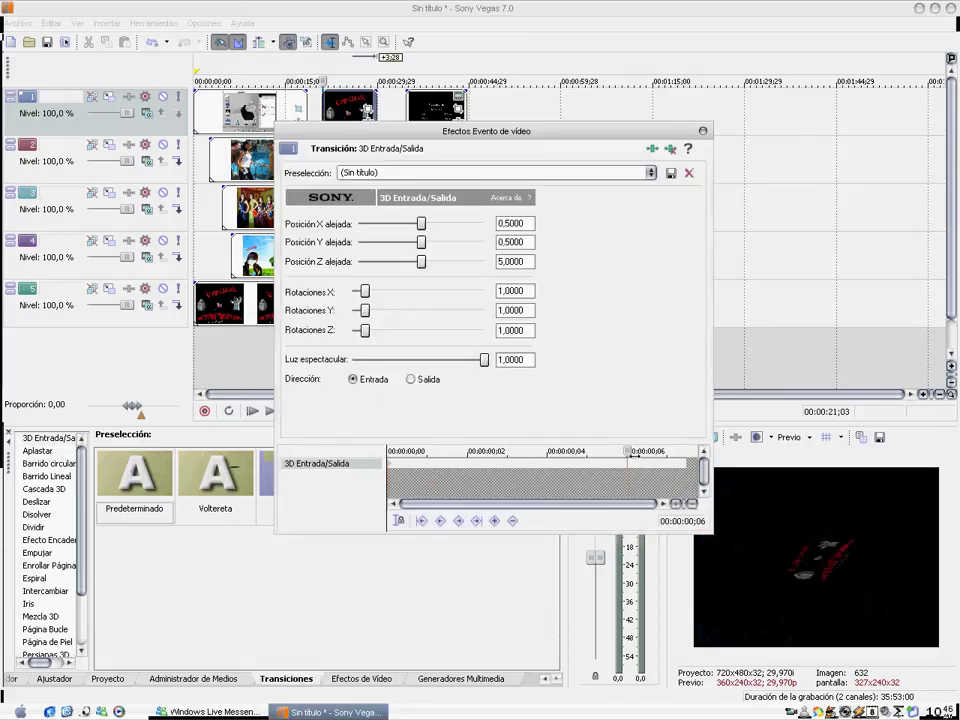
left_click(675, 505)
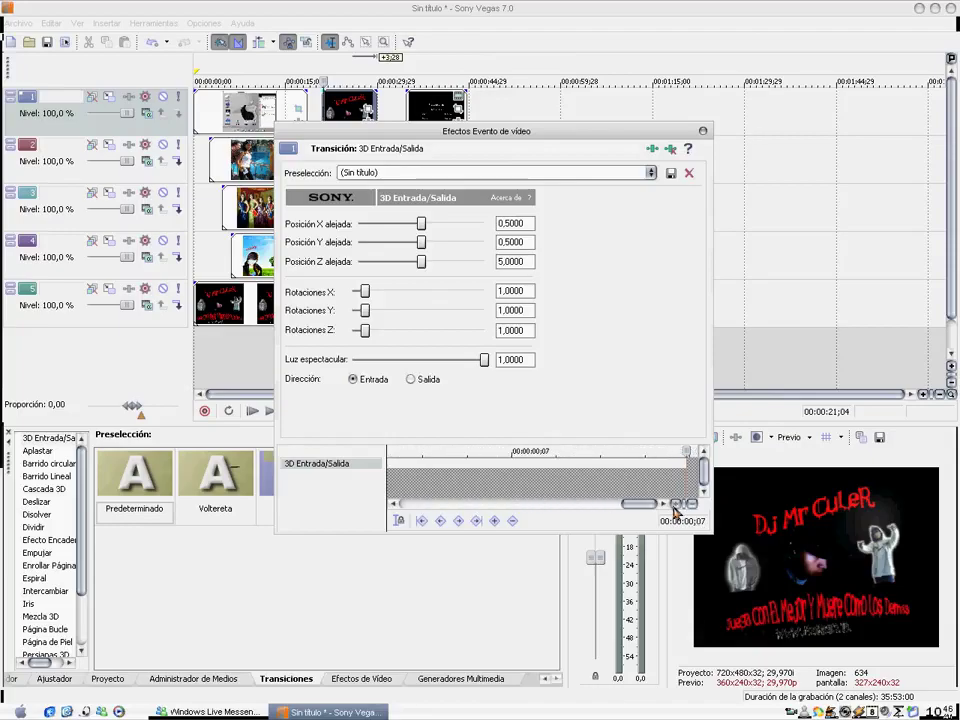
left_click(704, 132)
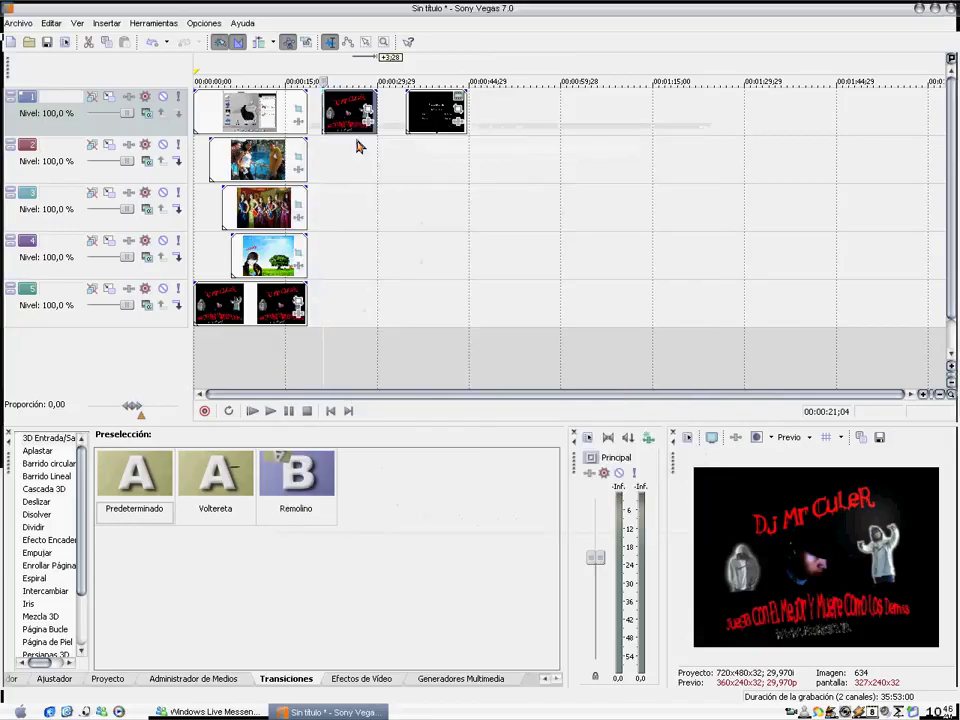
Overlap the logo clip with the end of the desktop image on track 1 and join the credits clip to the logo's end.
left_click_drag(370, 112, 343, 105)
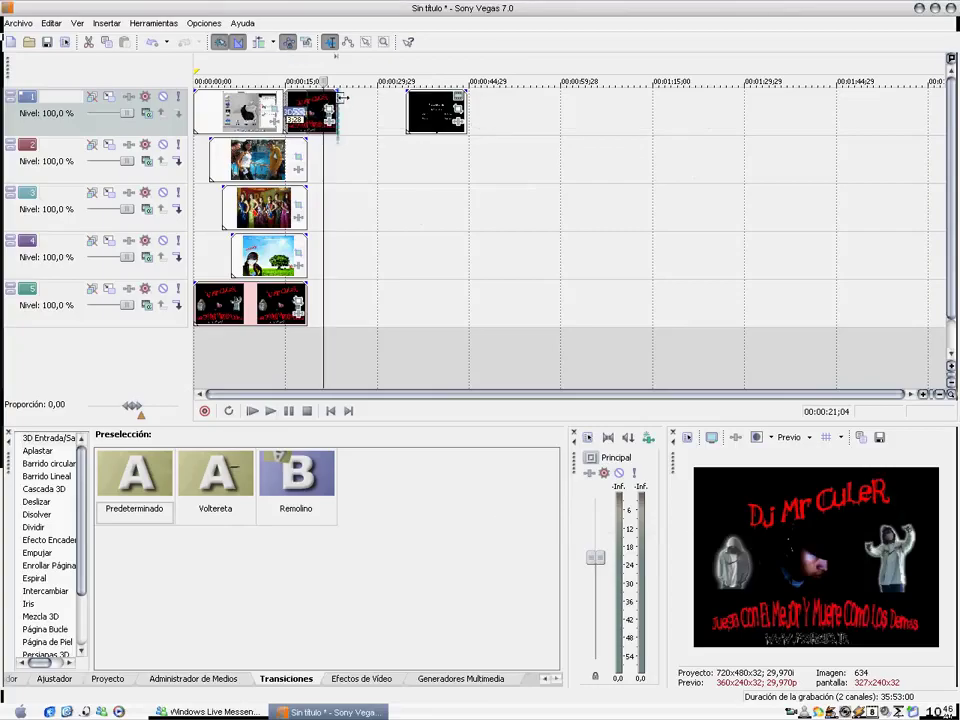
left_click_drag(425, 117, 365, 118)
Play the timeline from about 00:00:02;17 to check the transition into the logo, and stop playback.
left_click(212, 220)
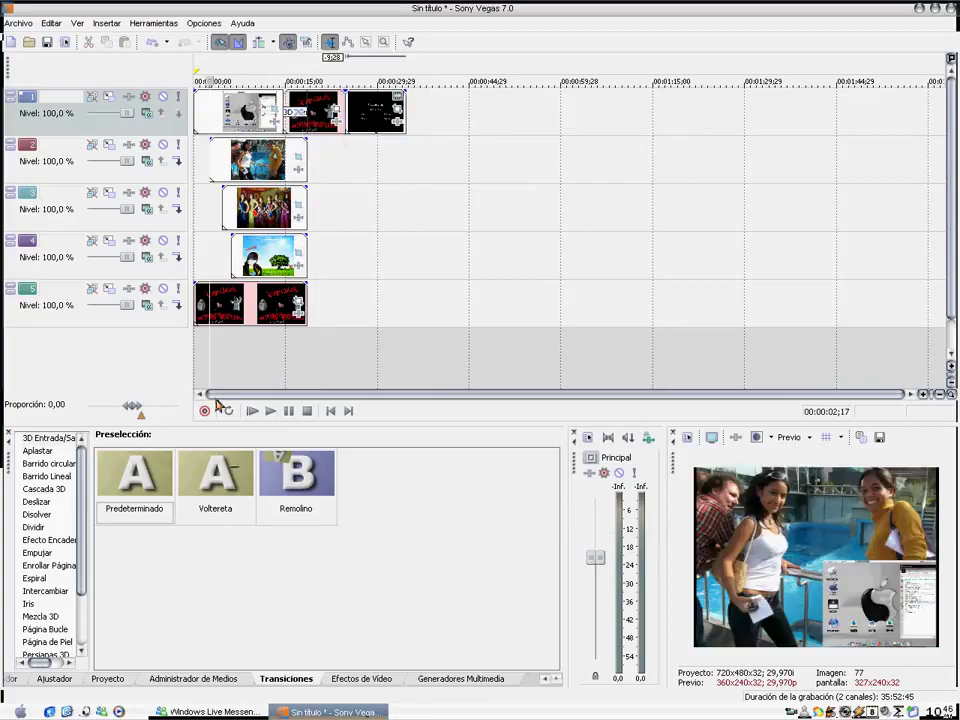
left_click(271, 411)
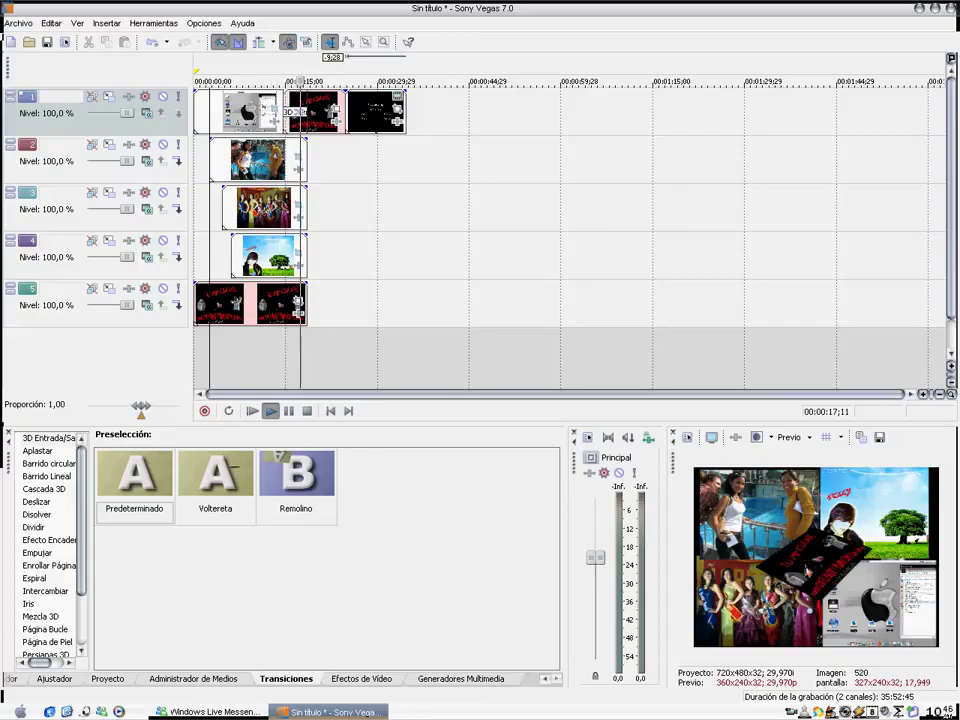
left_click(306, 411)
Insert a new video track above the others and add a text media event to it at 00:00:02;17.
right_click(443, 111)
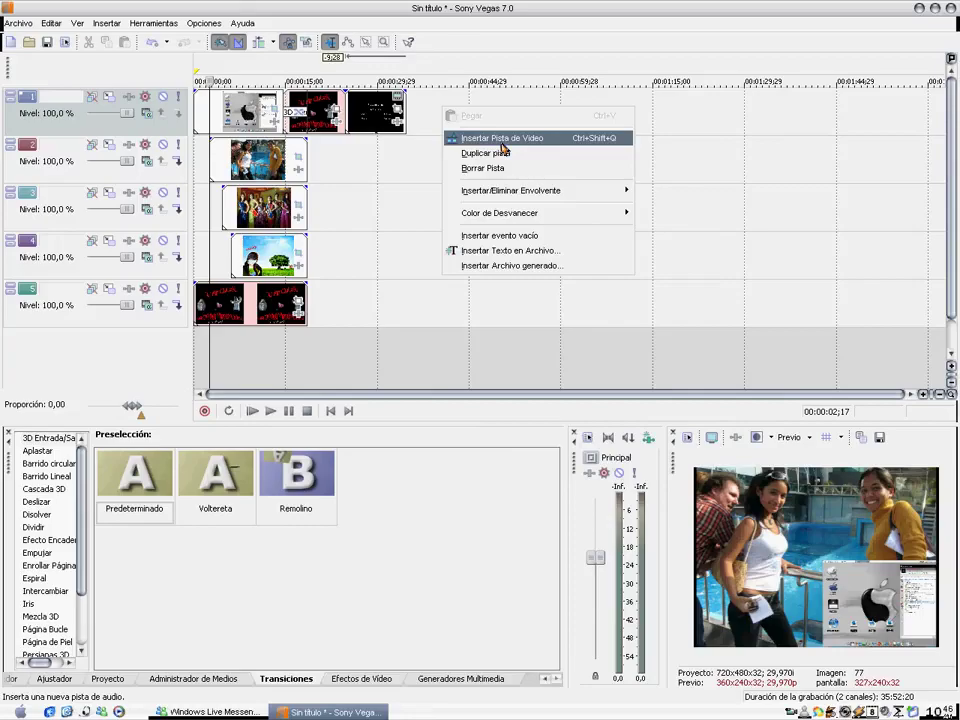
left_click(502, 138)
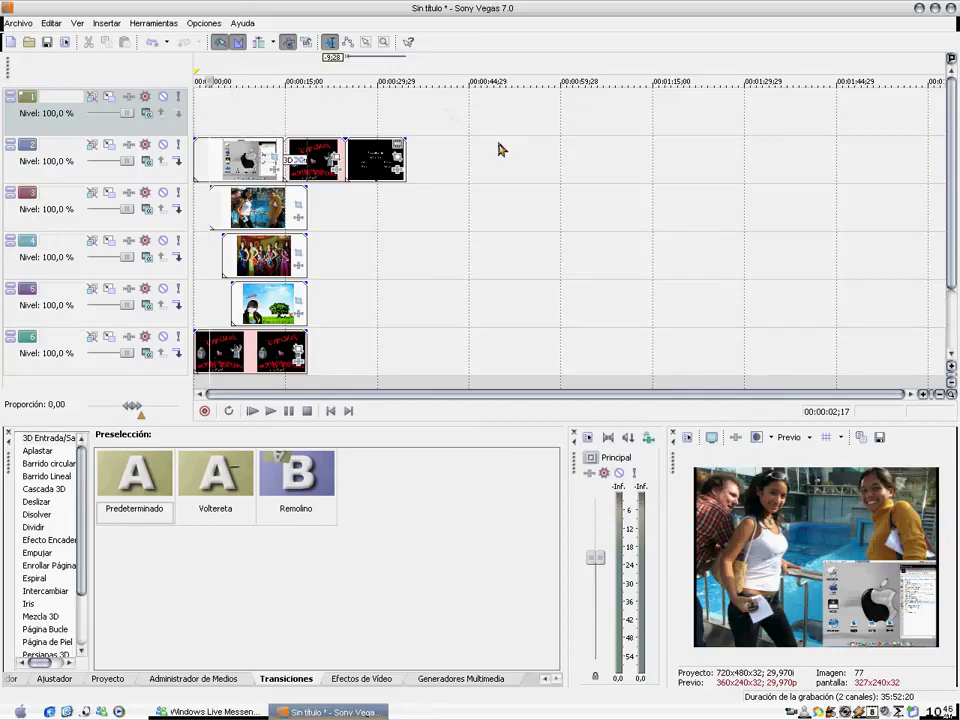
left_click(104, 22)
left_click(175, 180)
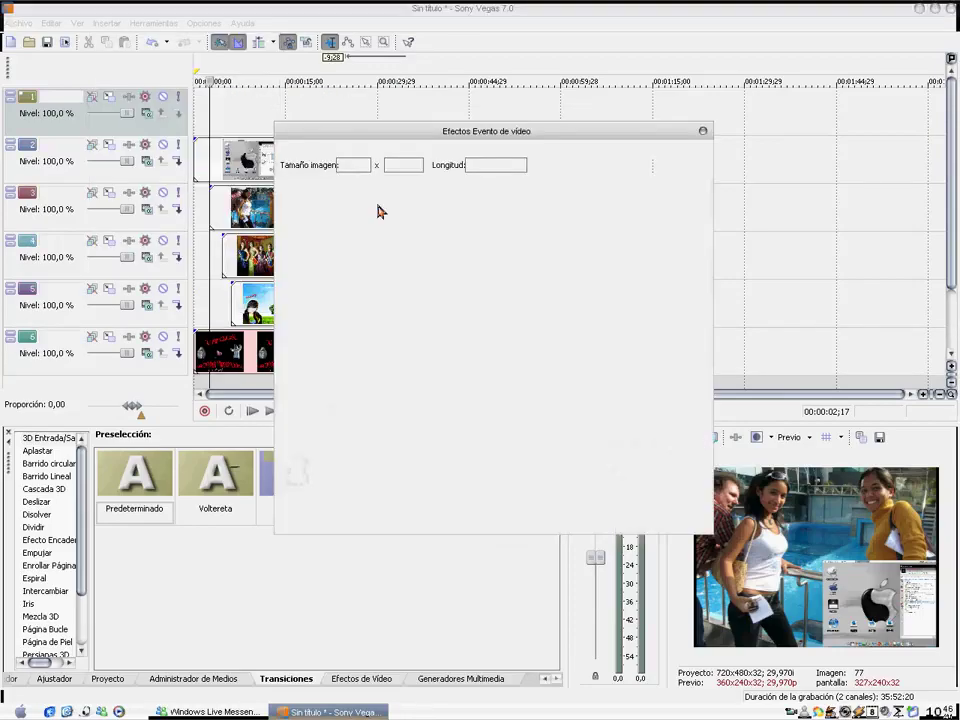
Replace the sample text with "Mr CuLeR" and place it near the frame's upper edge at about X -0,063, Y -0,694.
left_click_drag(334, 303, 585, 422)
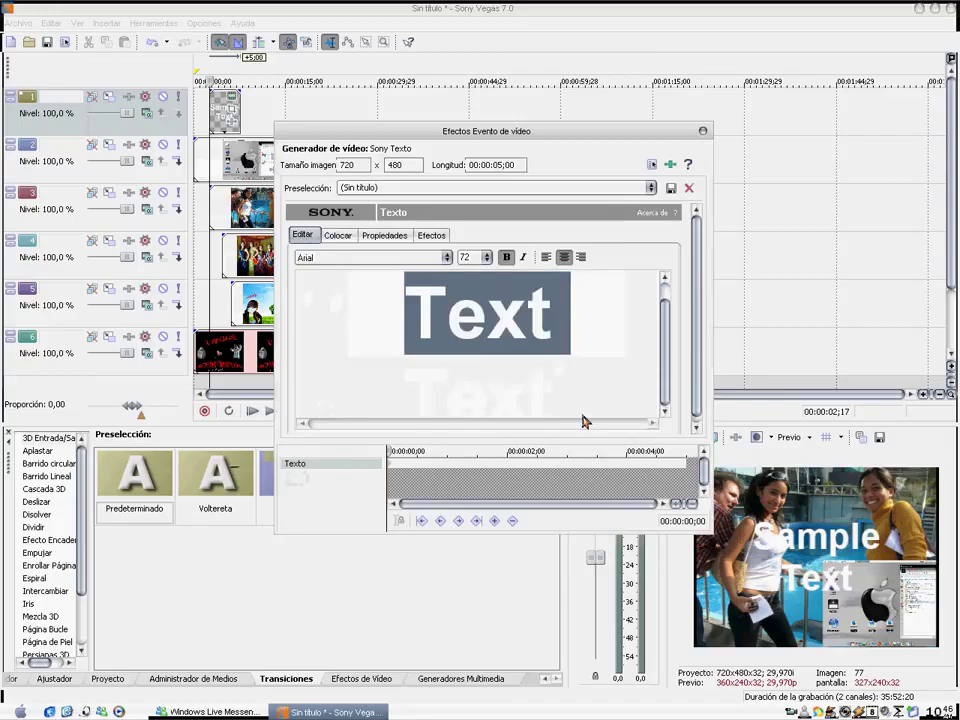
type("Mr C")
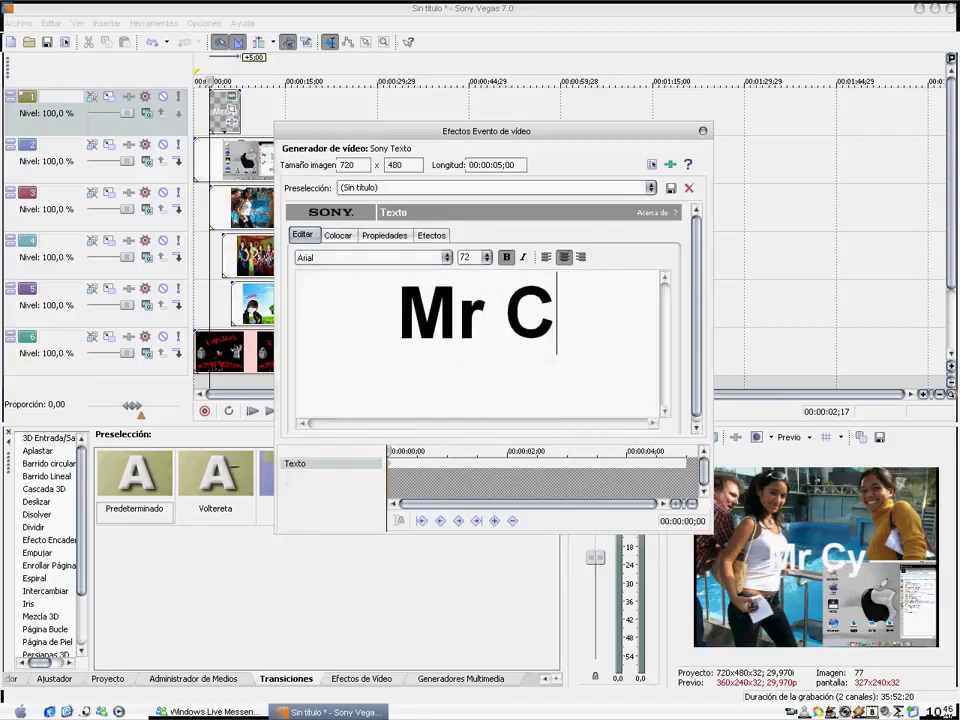
type("uLeR")
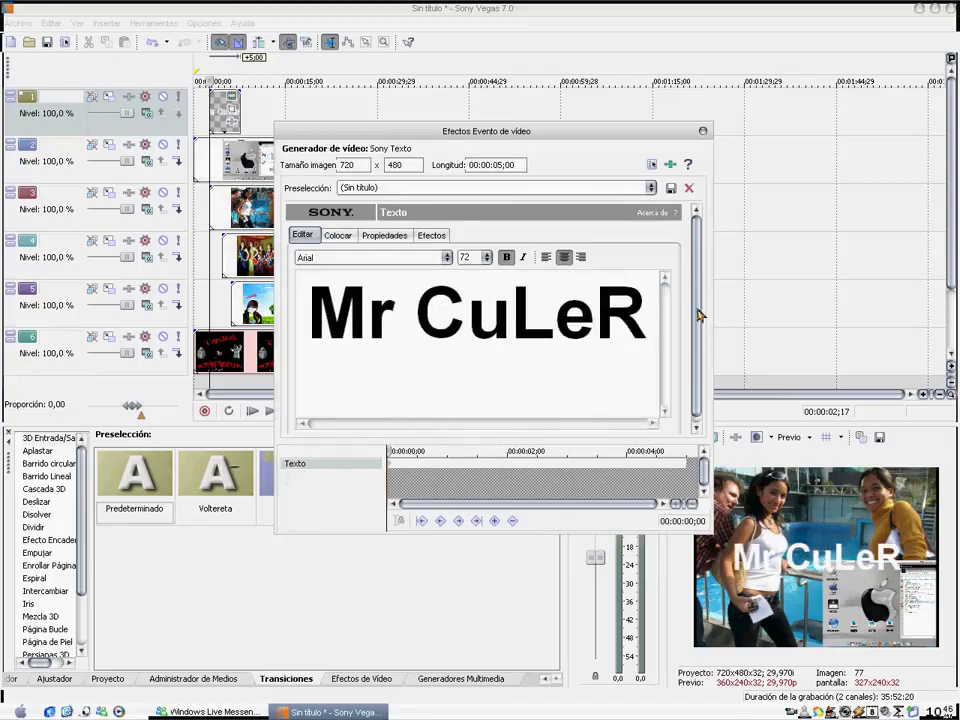
left_click(337, 235)
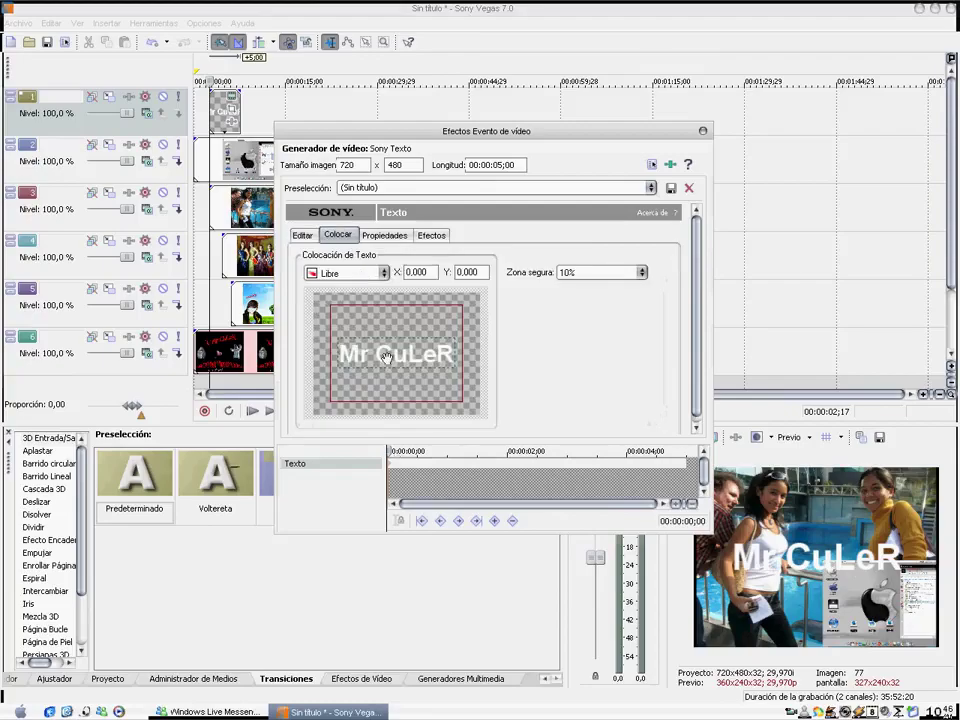
left_click_drag(386, 357, 381, 315)
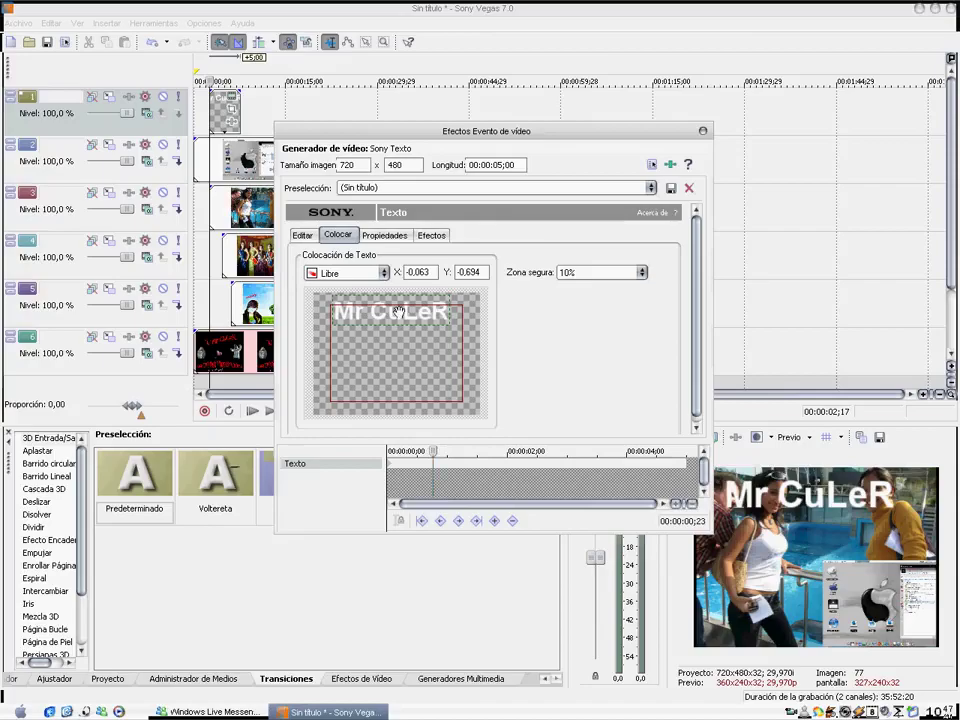
Keyframe the "Mr CuLeR" text at 00:00:01;05 to about X -0,018, Y -0,154, and change its colour to blue.
left_click_drag(398, 312, 399, 353)
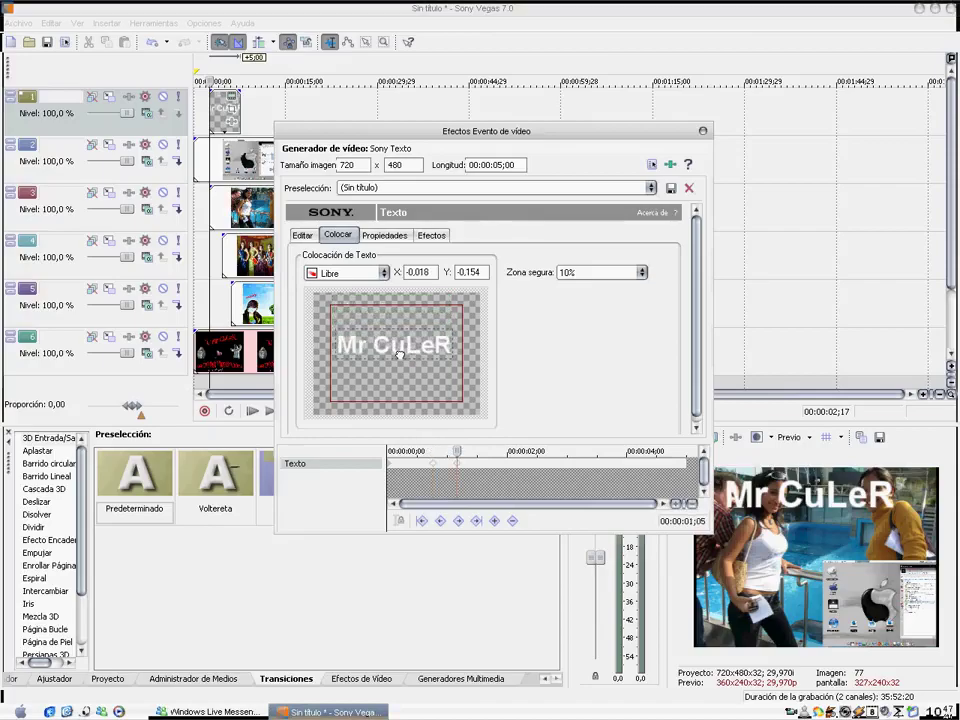
left_click(386, 236)
left_click(420, 324)
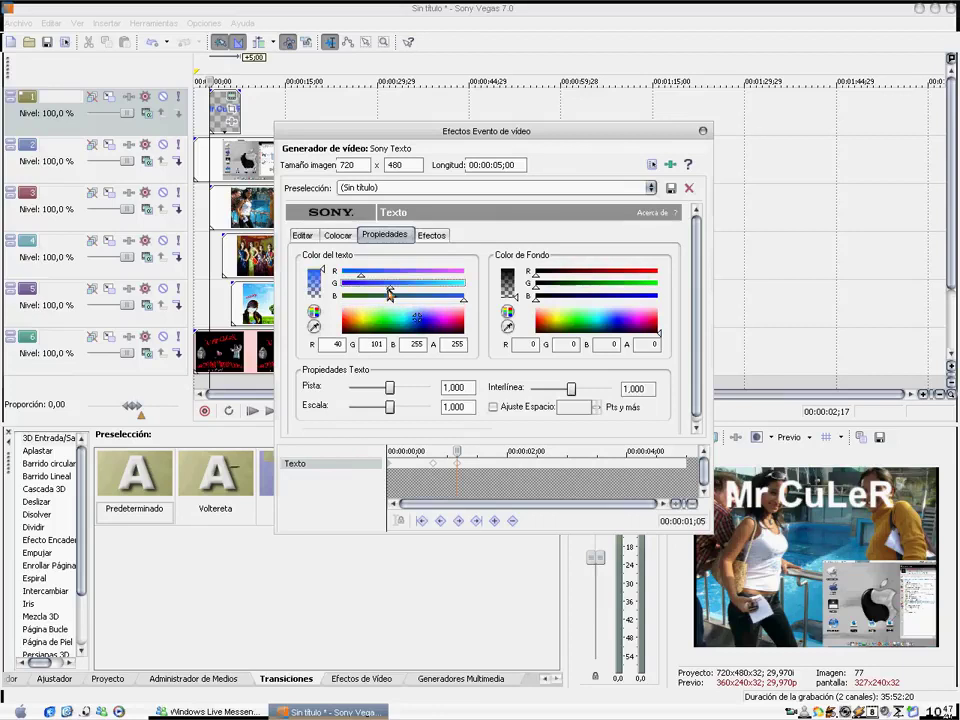
left_click_drag(392, 281, 345, 283)
Move the blue "Mr CuLeR" text down to the frame's lower edge and close the text settings.
left_click(432, 235)
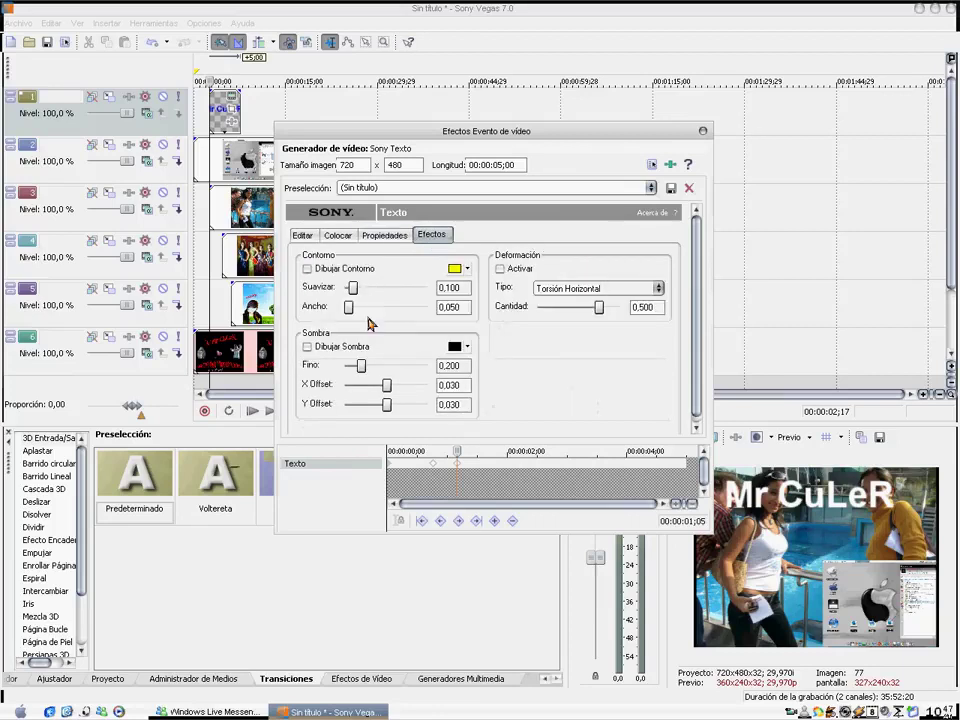
left_click(338, 235)
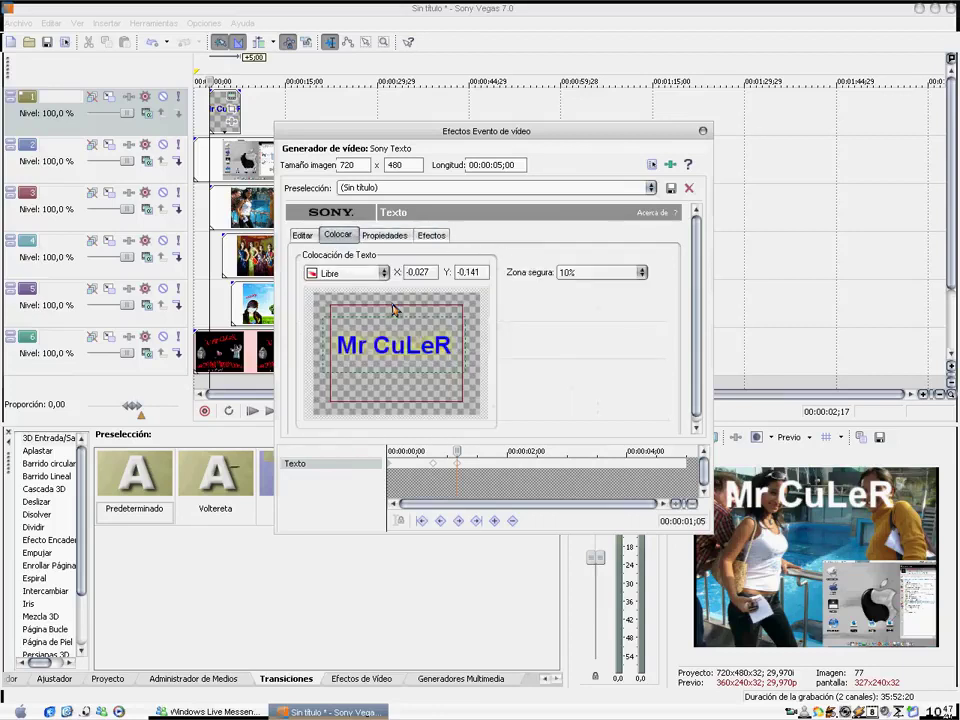
left_click_drag(411, 343, 437, 421)
left_click(703, 131)
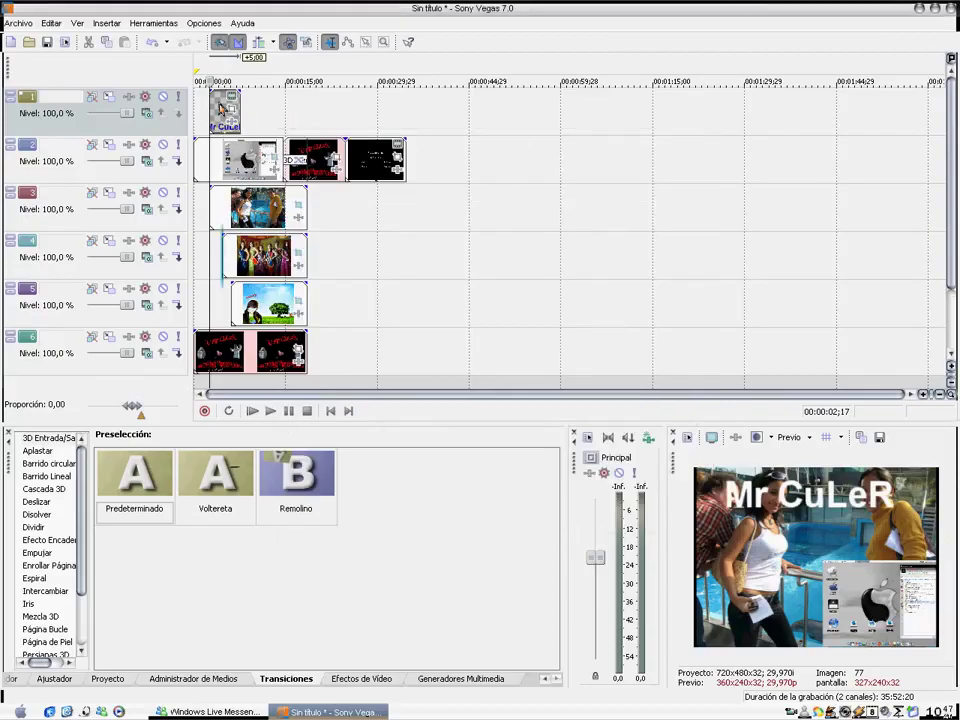
Shift and stretch the "Mr CuLeR" clip to span the same time as the track 4 image, and play it from 00:00:02;17 to check.
left_click_drag(221, 107, 300, 100)
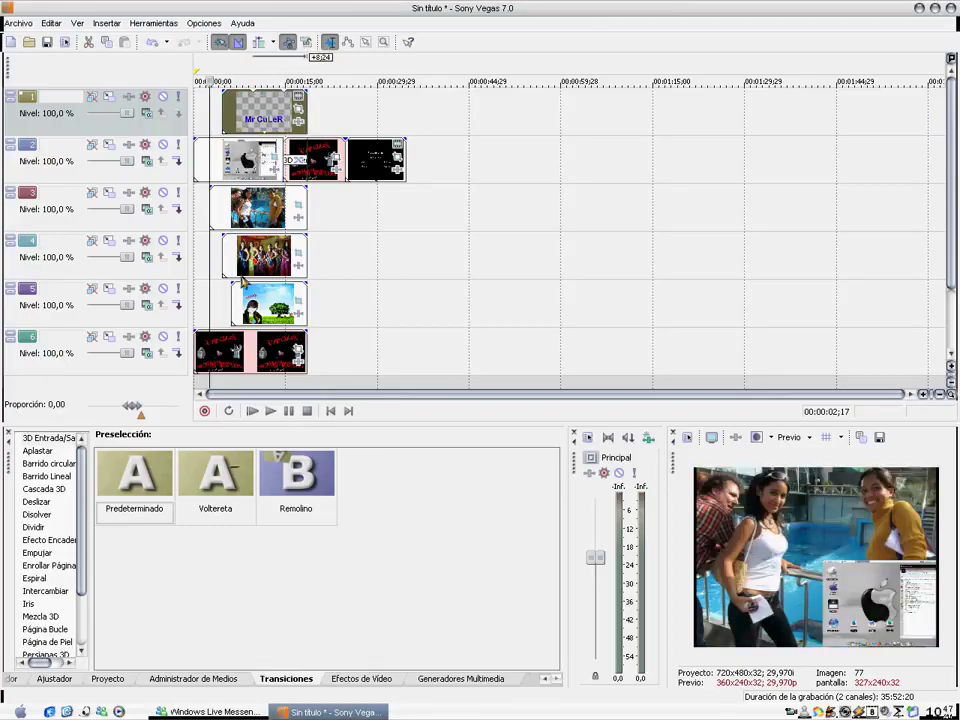
left_click(260, 411)
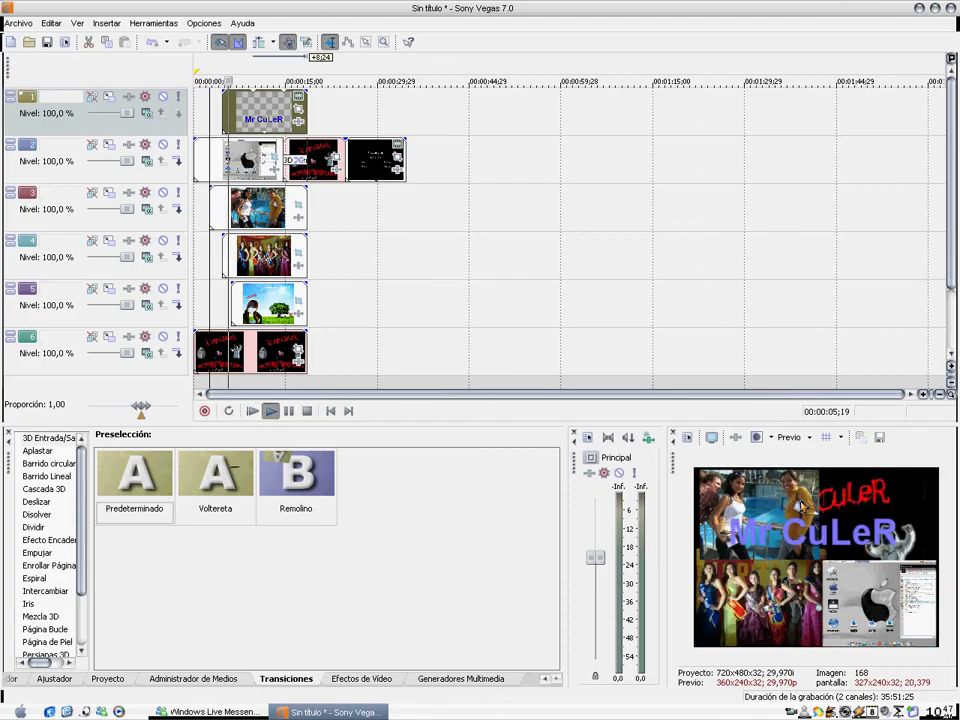
left_click(309, 413)
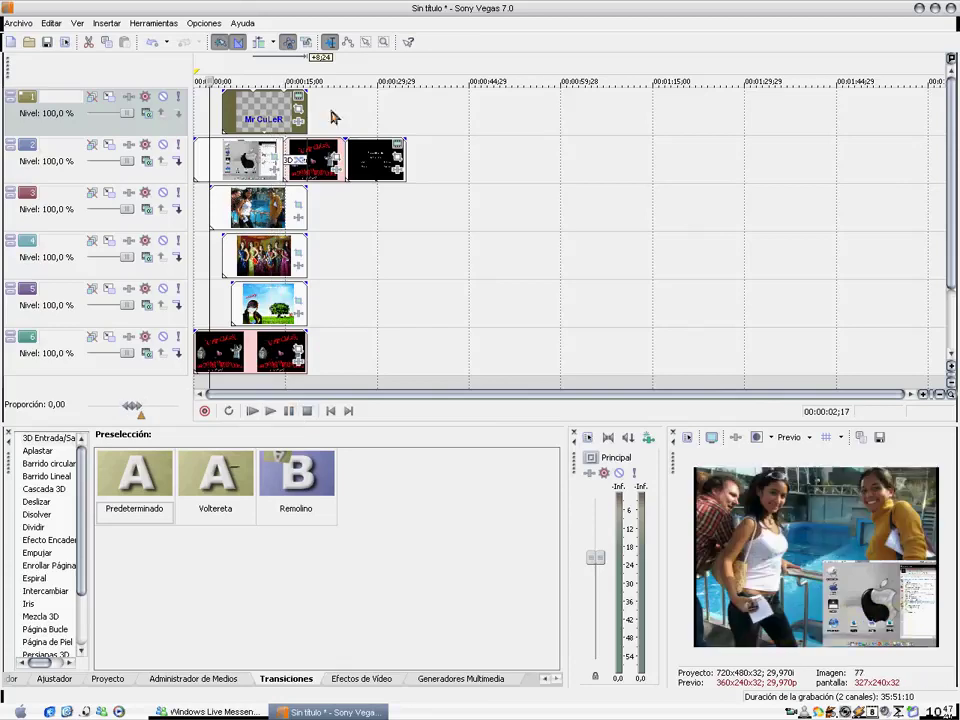
Insert another text media event on track 1 at 00:00:02;17 and replace its sample text with "Fin".
left_click(107, 23)
left_click(134, 166)
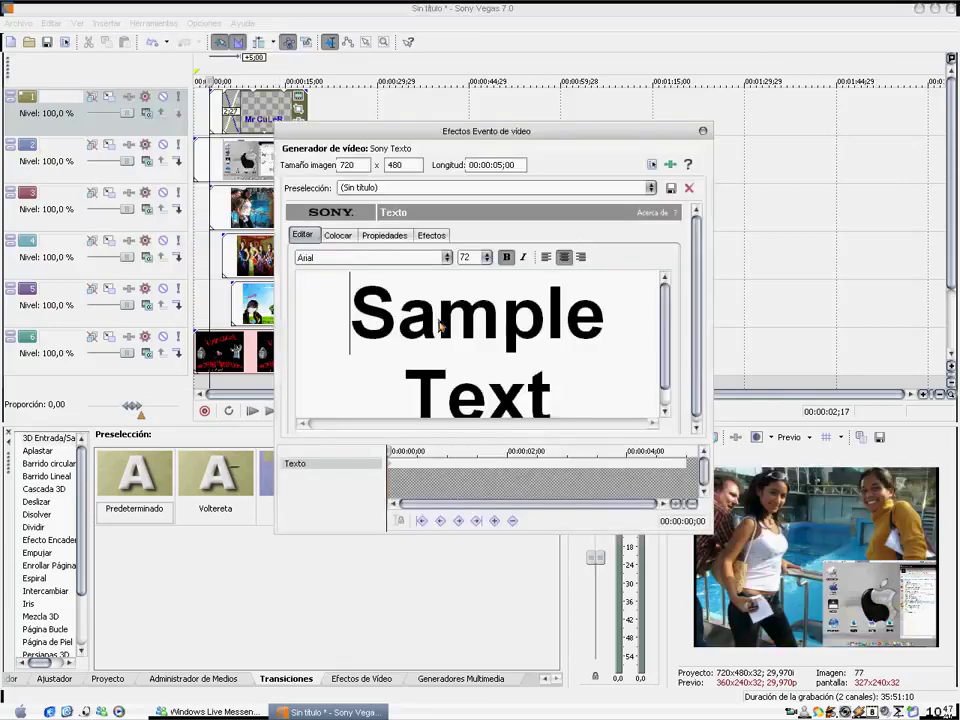
left_click_drag(362, 317, 551, 421)
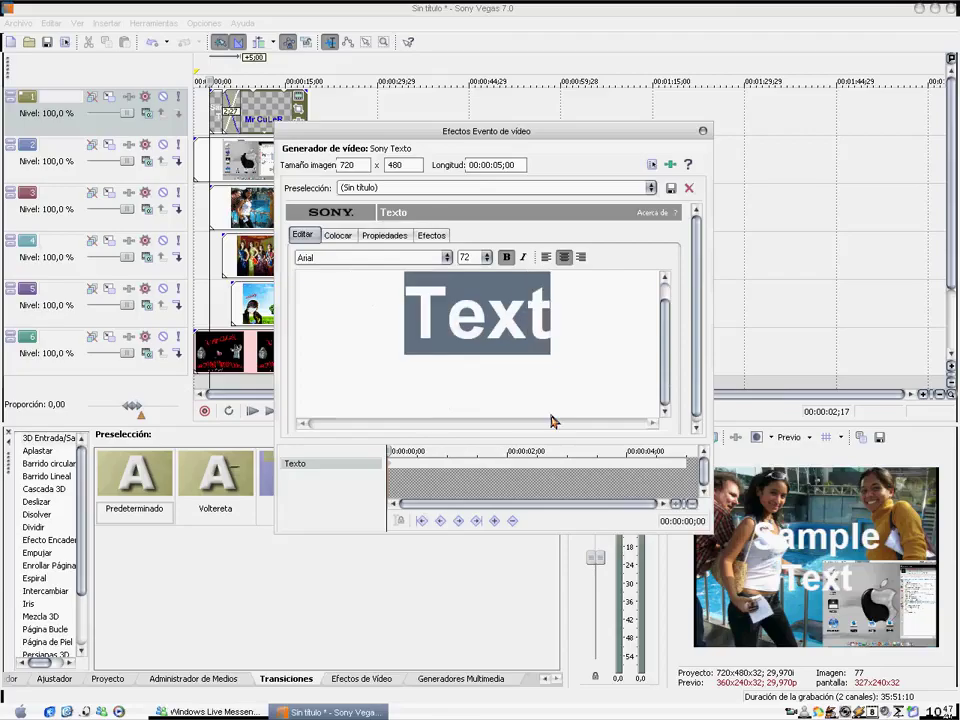
type("Fin")
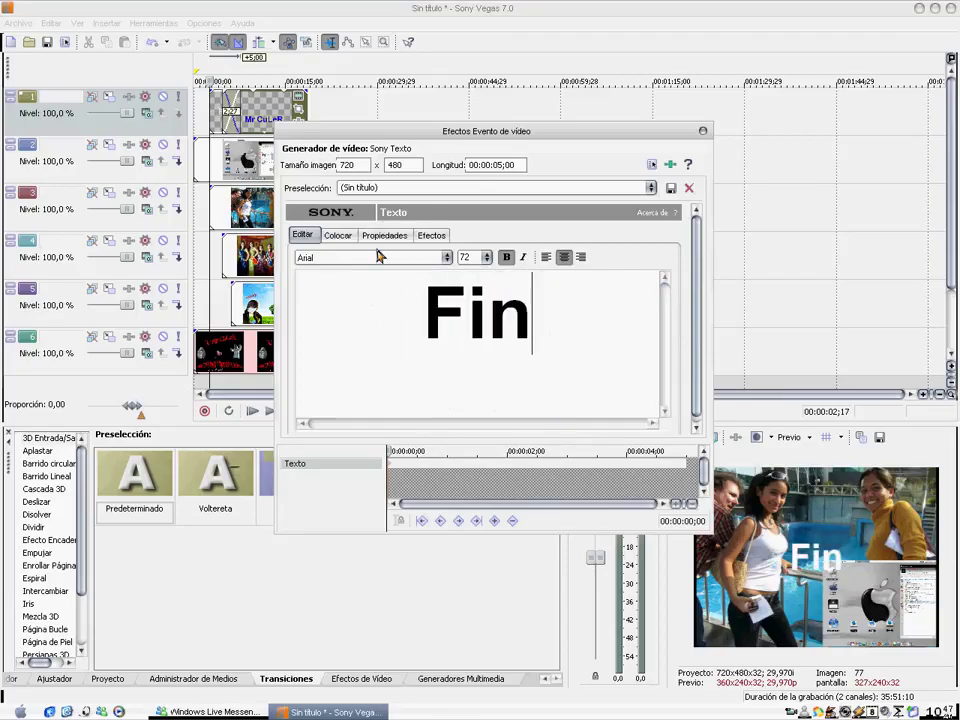
Animate the "Fin" text across the frame with placement keyframes up to 00:00:02;26, passing about X -0,235, Y -0,252 at 00:00:00;15.
left_click(338, 235)
left_click_drag(370, 338, 402, 354)
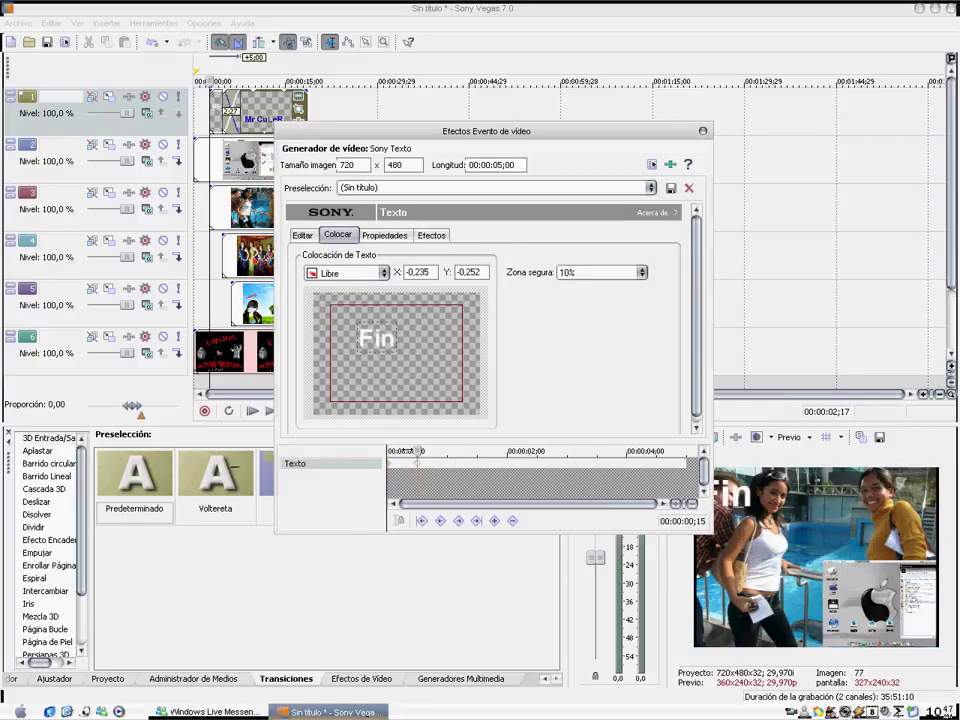
left_click_drag(372, 328, 455, 404)
left_click(385, 236)
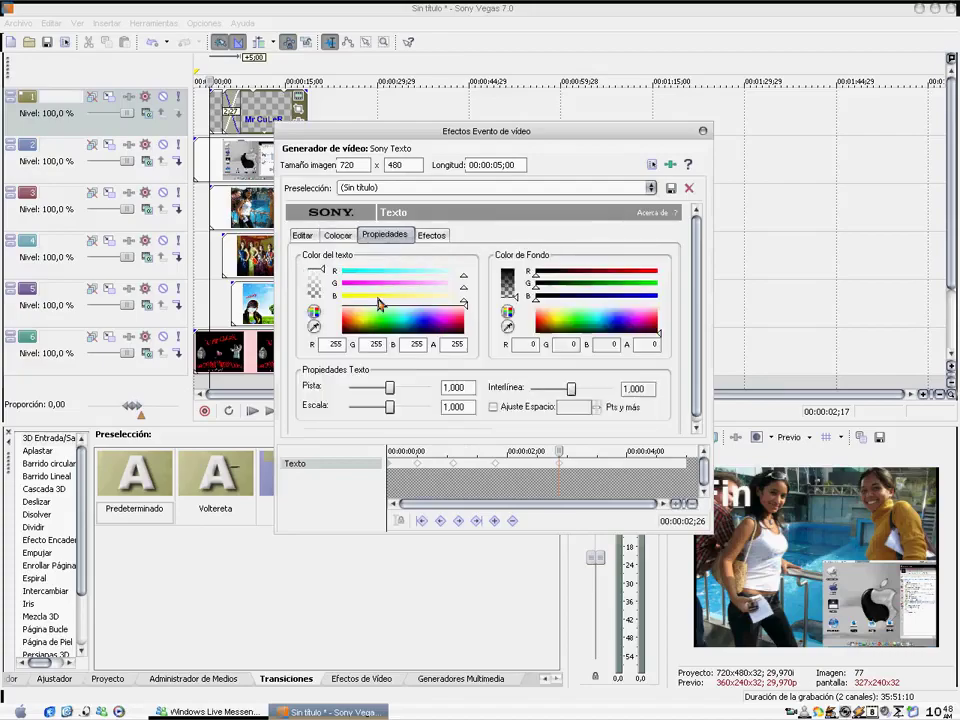
left_click(344, 321)
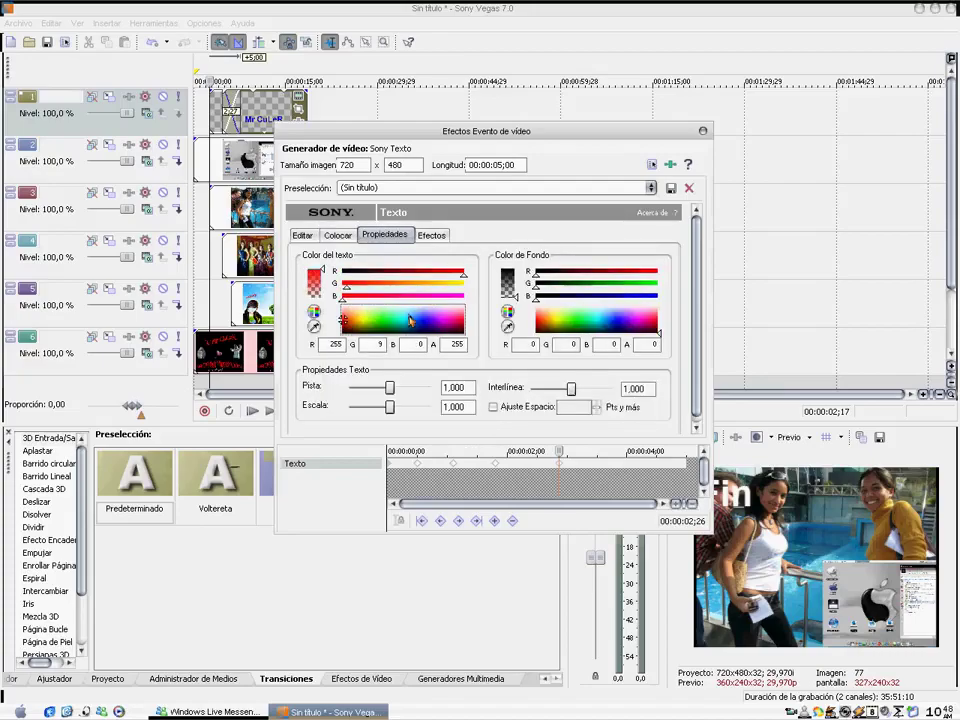
left_click(446, 311)
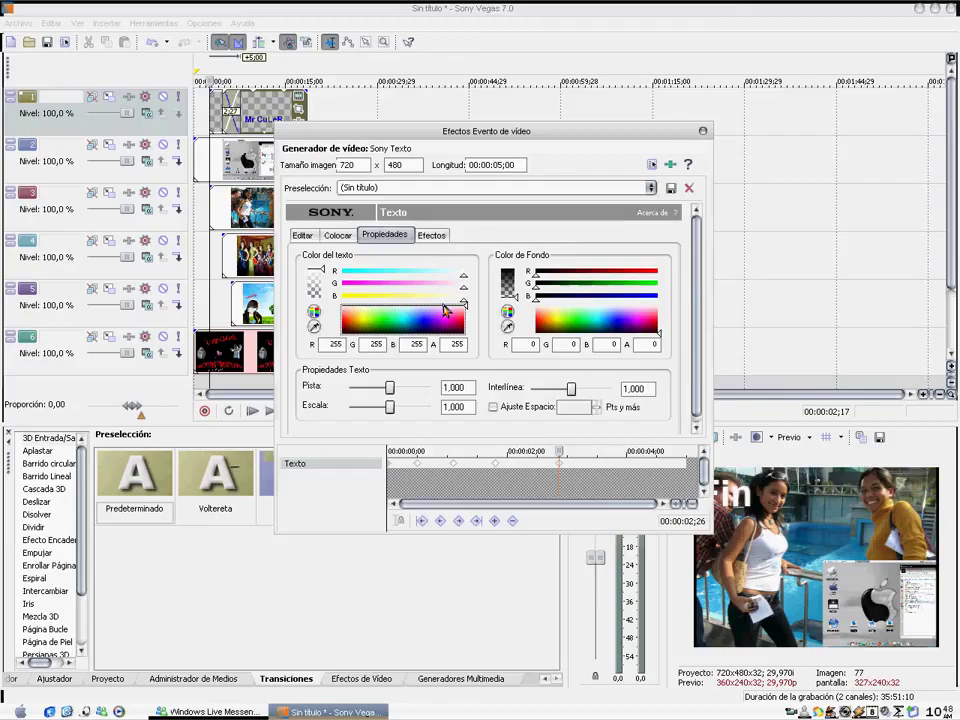
Give the "Fin" text a red outline with softness 1,000 and maximum width, and close the text settings.
left_click(435, 238)
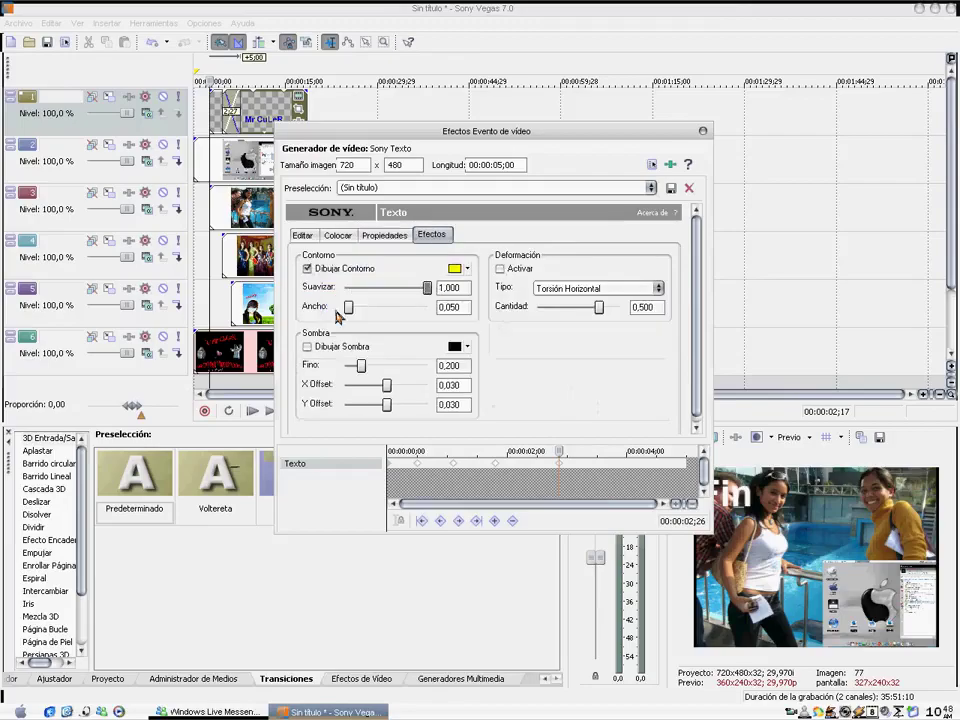
left_click(467, 270)
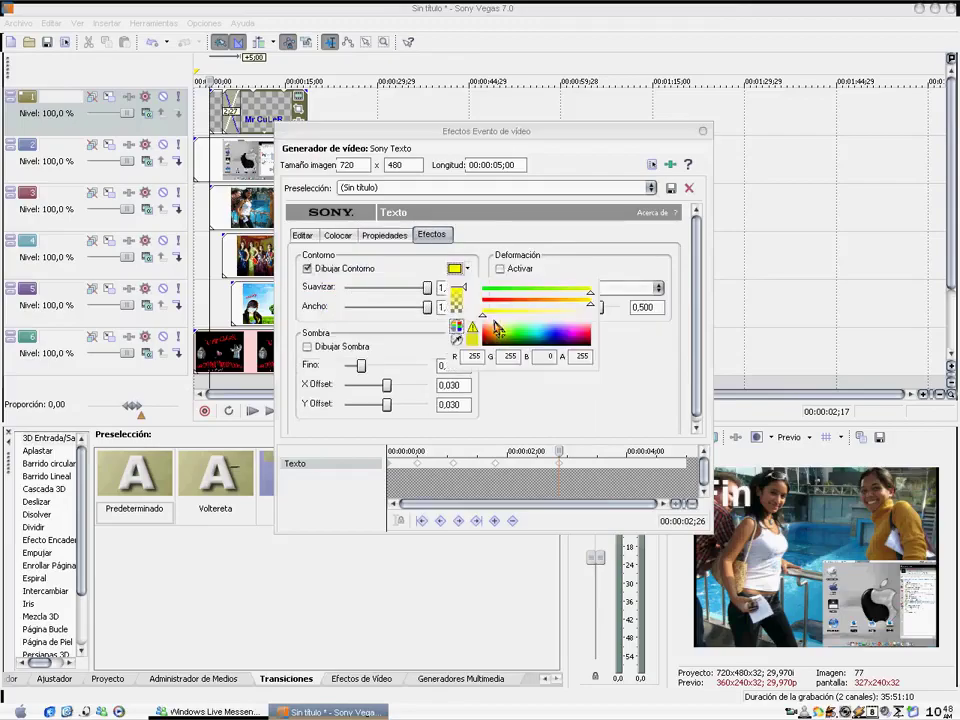
left_click_drag(497, 337, 484, 333)
left_click(418, 266)
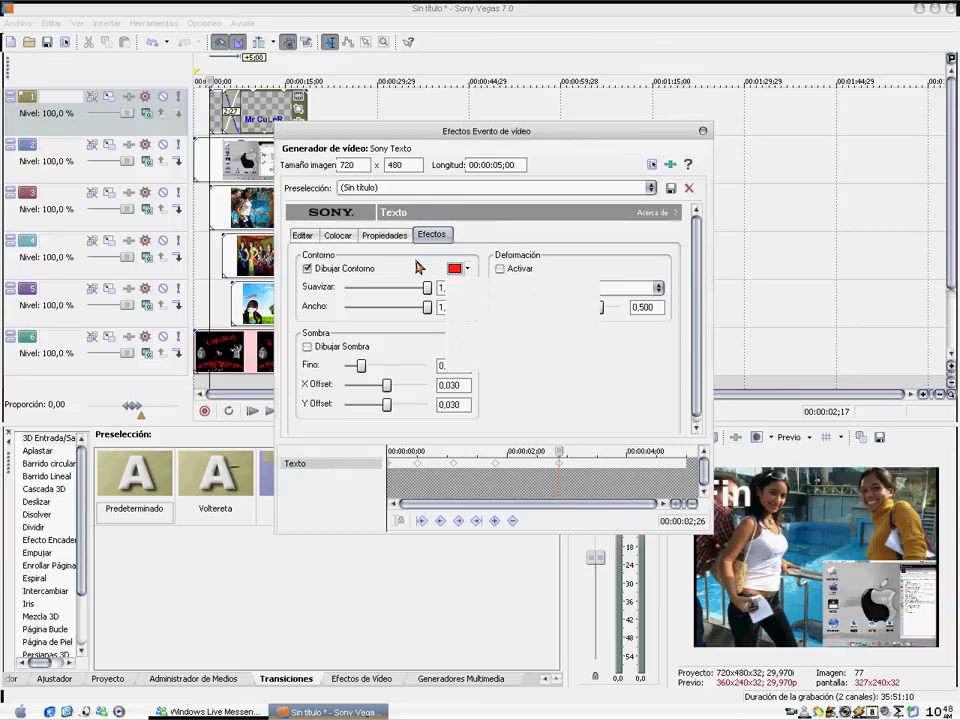
left_click(702, 132)
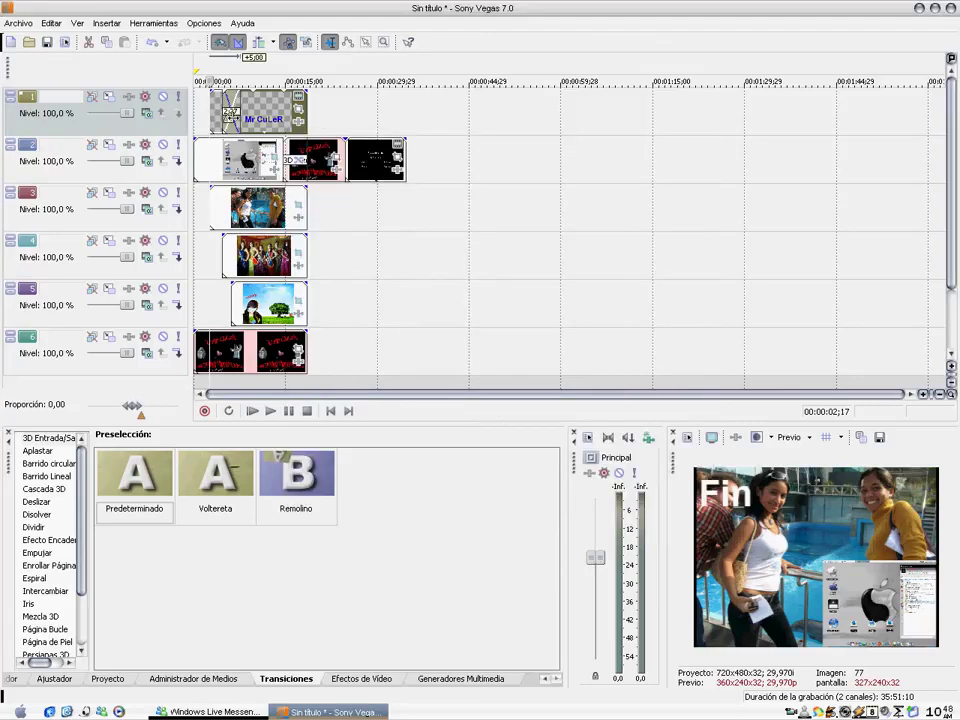
Move the "Fin" clip along track 1 to end with the credits clip, and play from 00:00:26;02 to check the ending.
left_click_drag(213, 112, 386, 120)
left_click(353, 128)
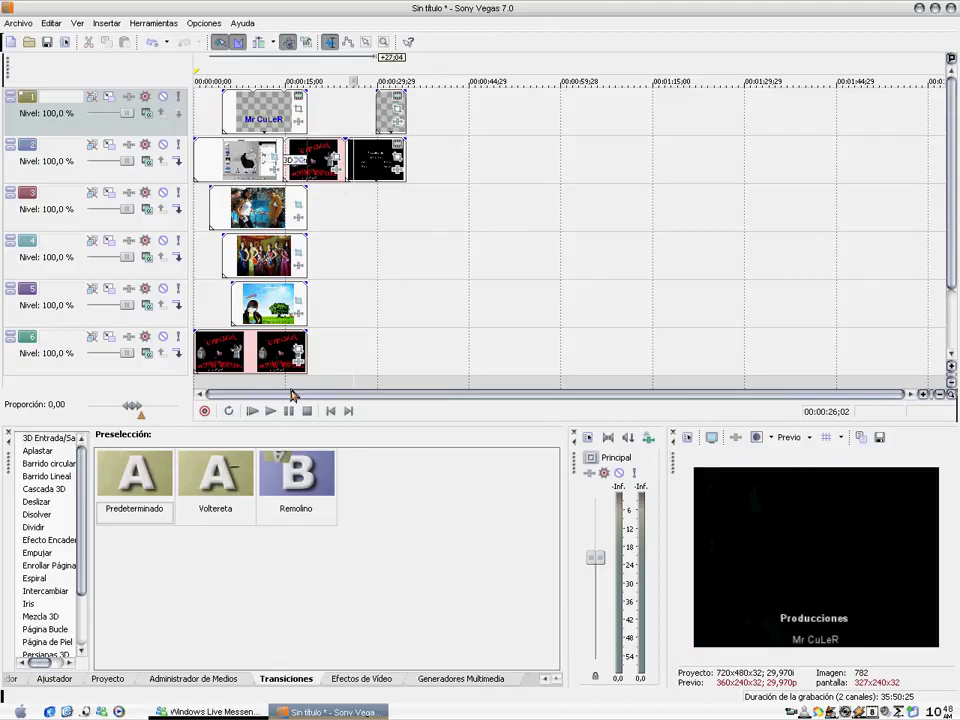
left_click(270, 410)
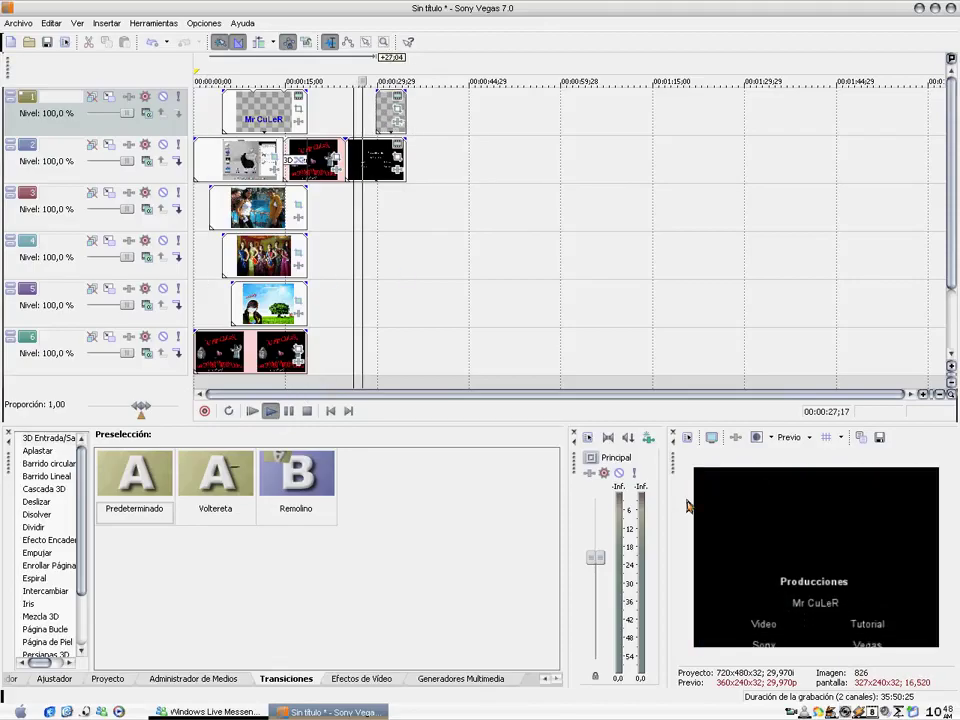
left_click(307, 411)
Add the Dragon_Ball_Z_Budokai_3_-_Namek.mp3 song from the project media to a new audio track beneath the video tracks, starting at the timeline's beginning.
key("Delete")
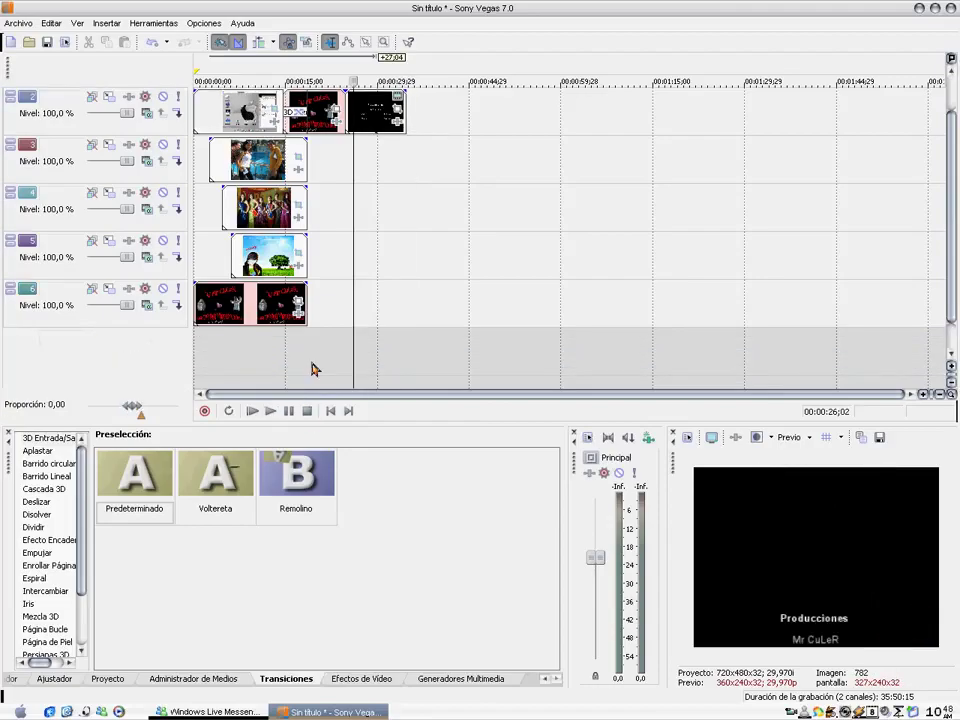
left_click(107, 678)
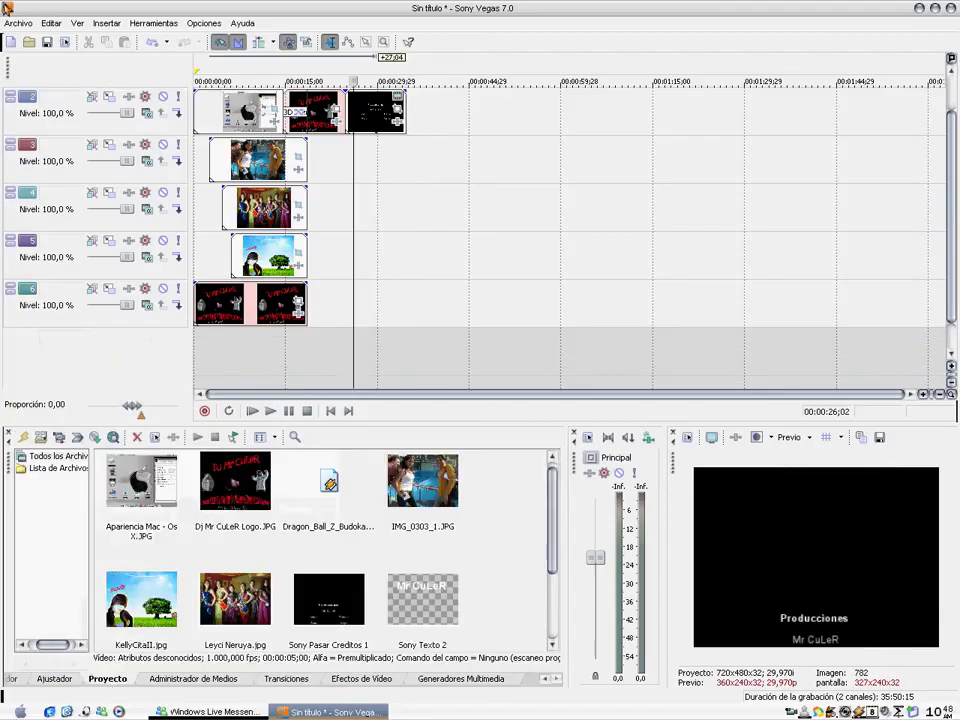
left_click_drag(325, 488, 252, 372)
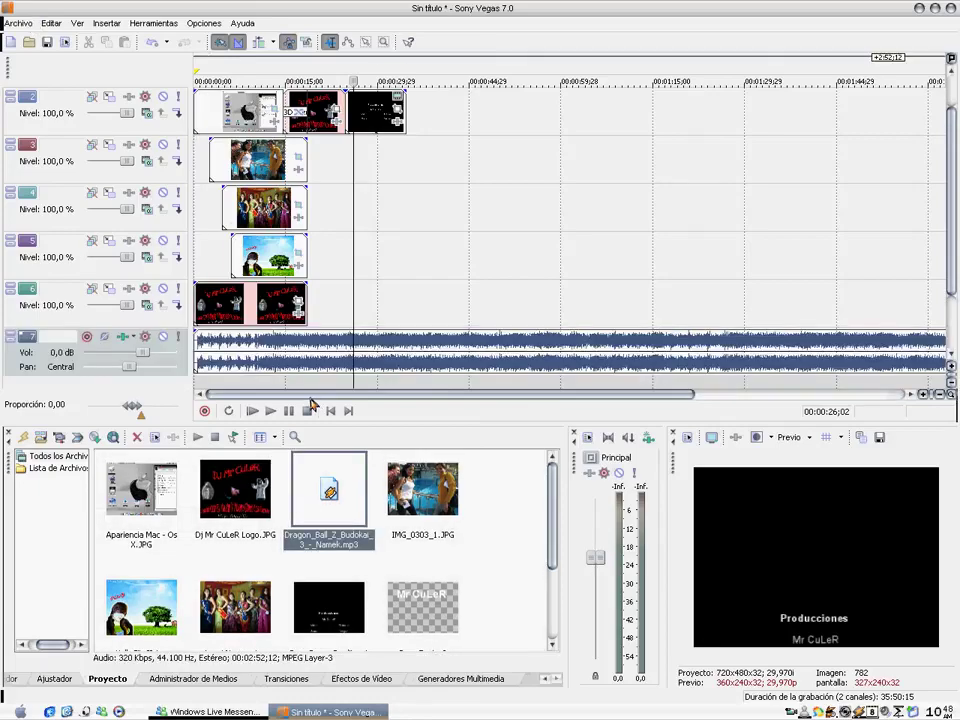
Trim the end of the music clip on track 7 to match the end of the credits clip.
left_click_drag(311, 399, 936, 335)
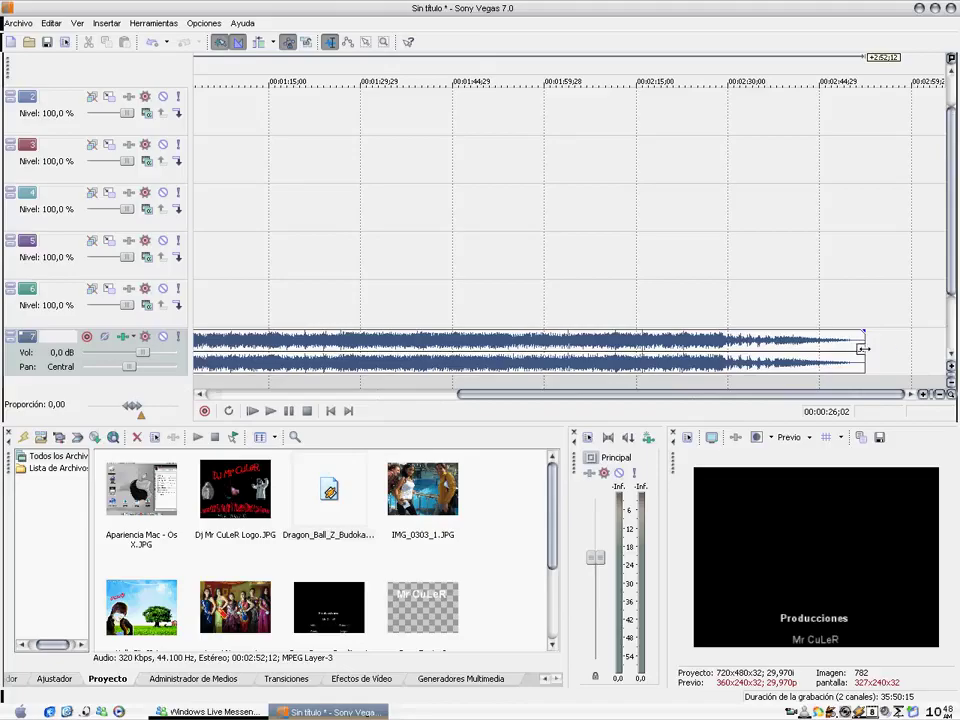
left_click_drag(862, 348, 357, 364)
left_click_drag(481, 403, 228, 400)
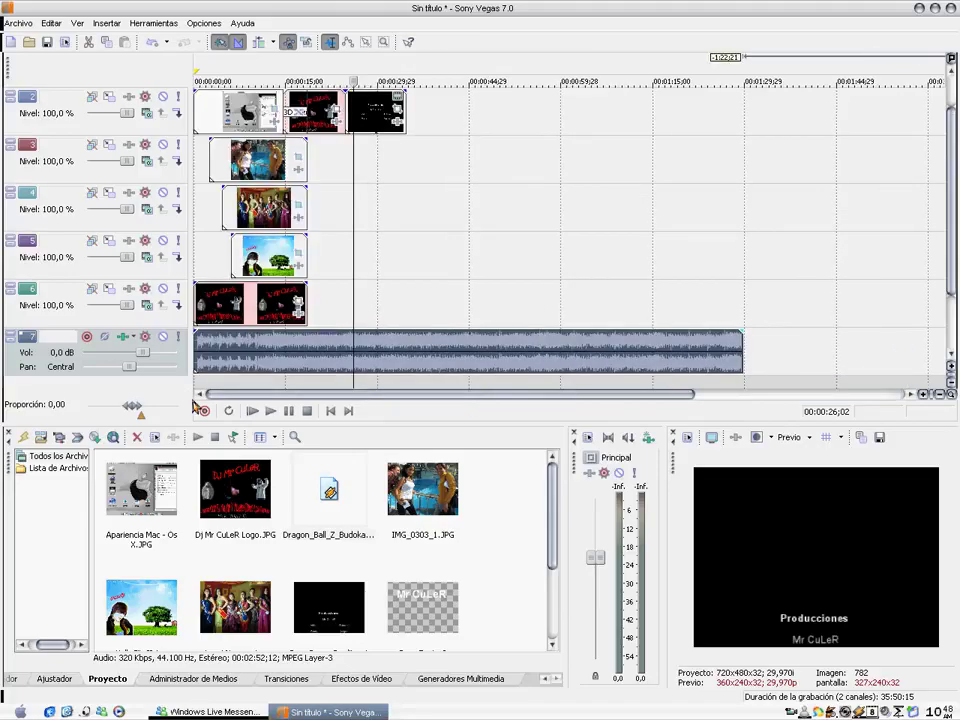
left_click_drag(732, 340, 405, 345)
Put the Winamp window away and play the project from 00:00:00;29 to check the images, text and music together.
left_click(202, 274)
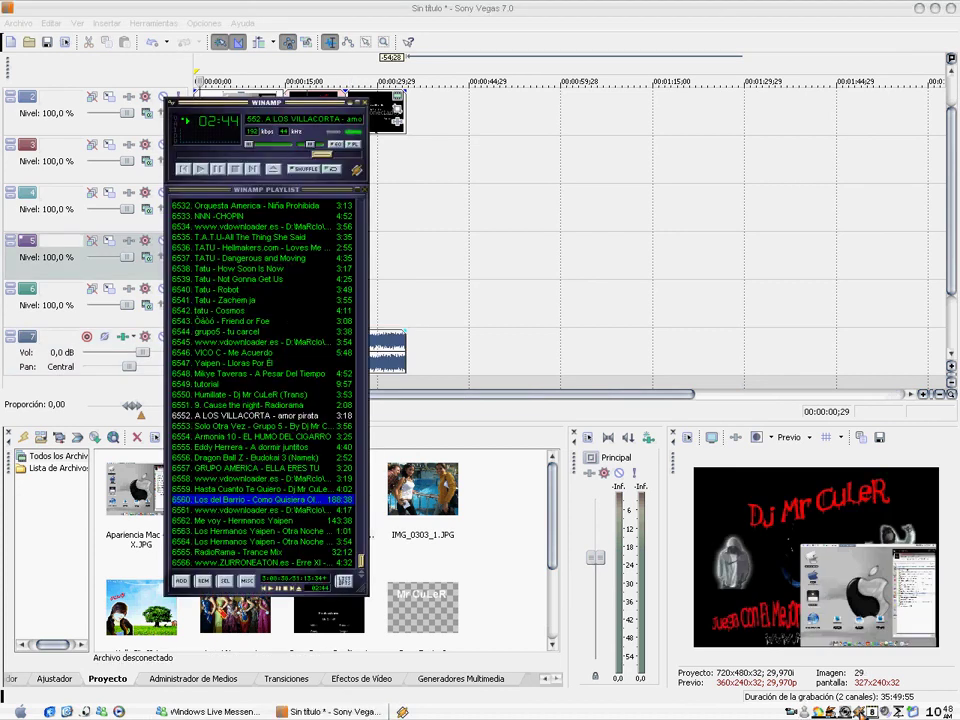
left_click(360, 106)
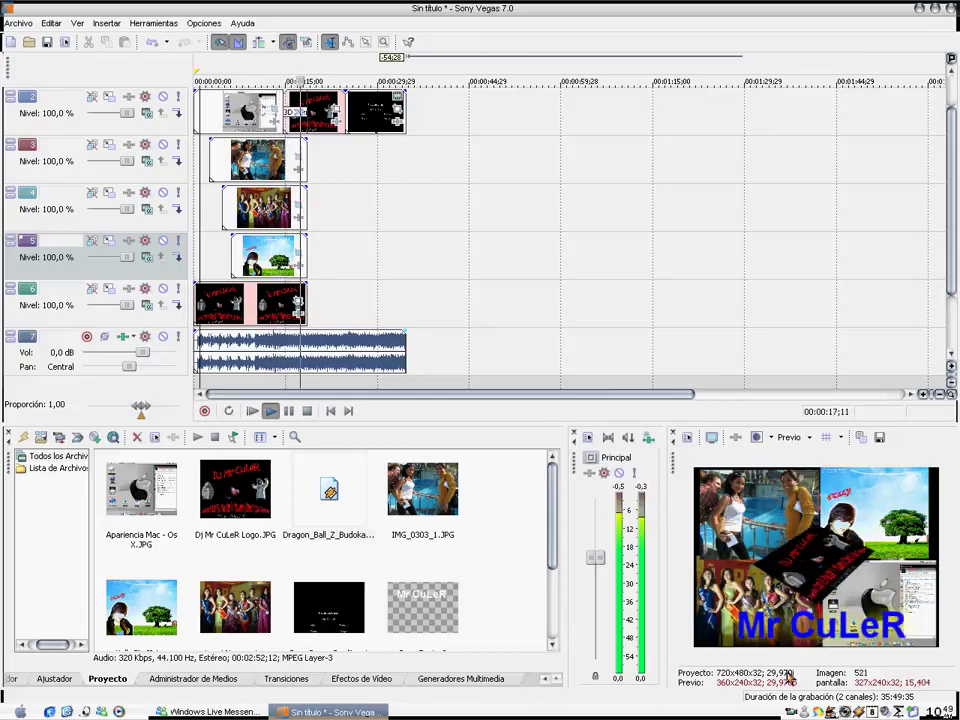
left_click(306, 410)
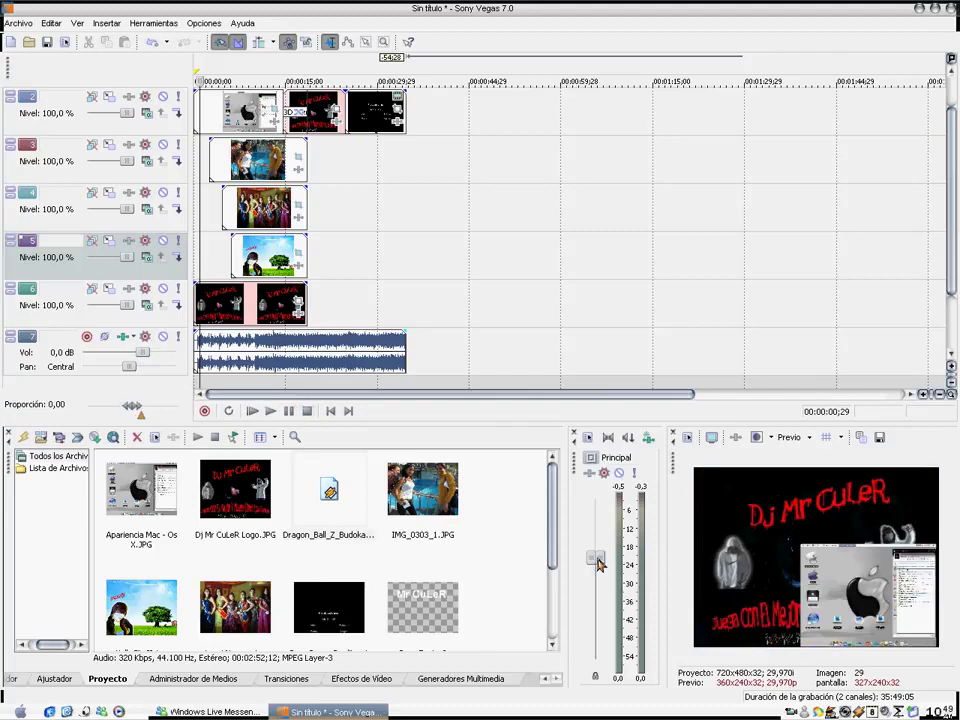
Try the master volume at 11,9 dB, lower it to -1,5 dB during playback, and stop.
left_click_drag(598, 563, 608, 505)
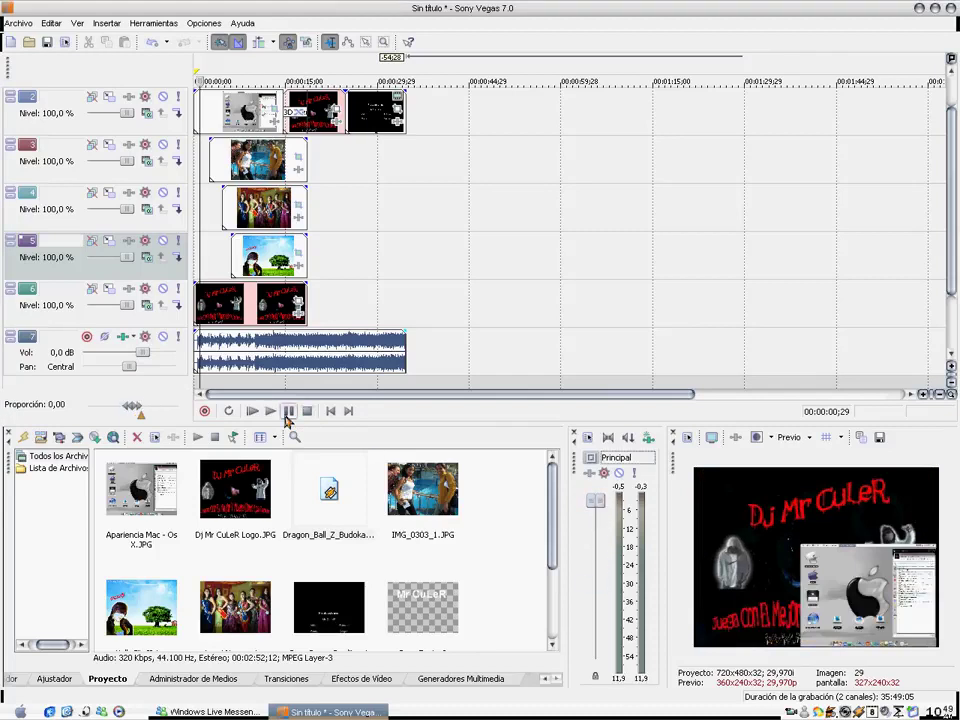
left_click(287, 418)
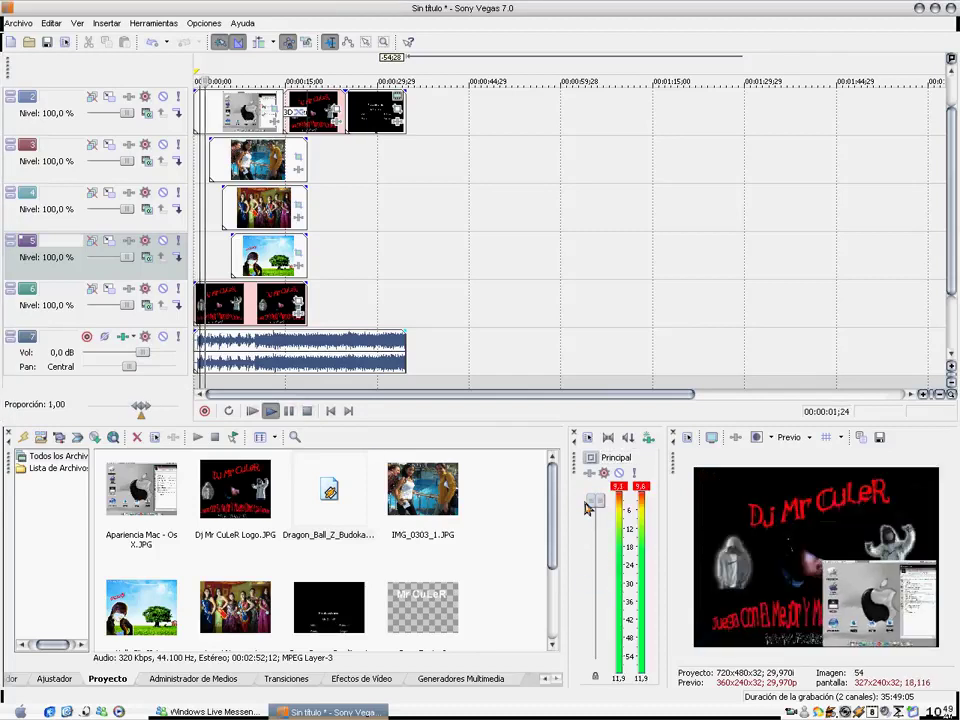
left_click_drag(596, 506, 596, 580)
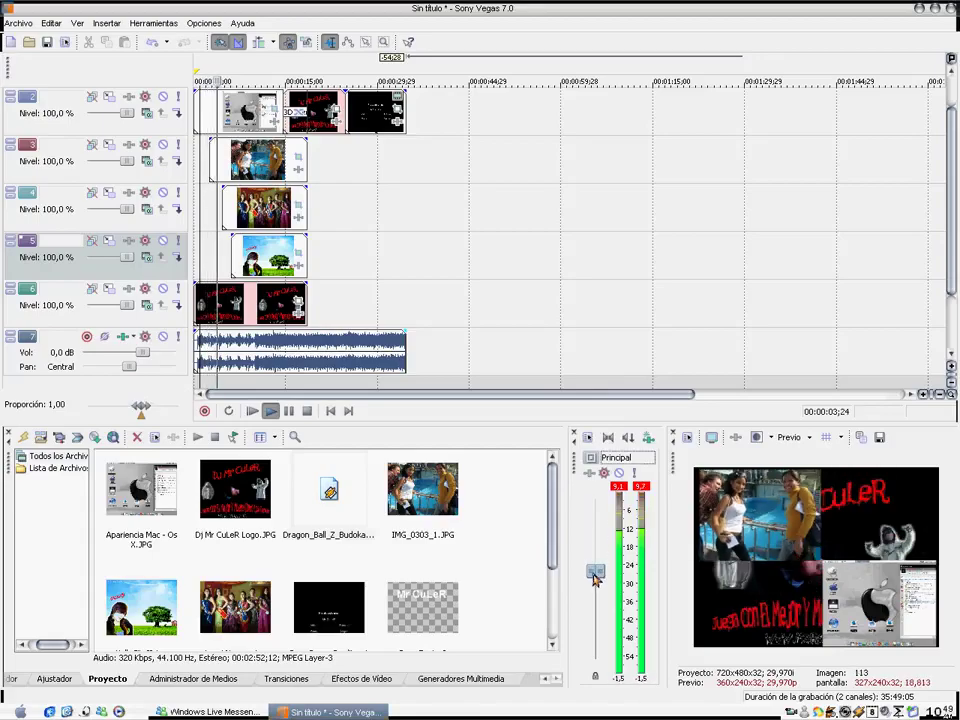
left_click(306, 410)
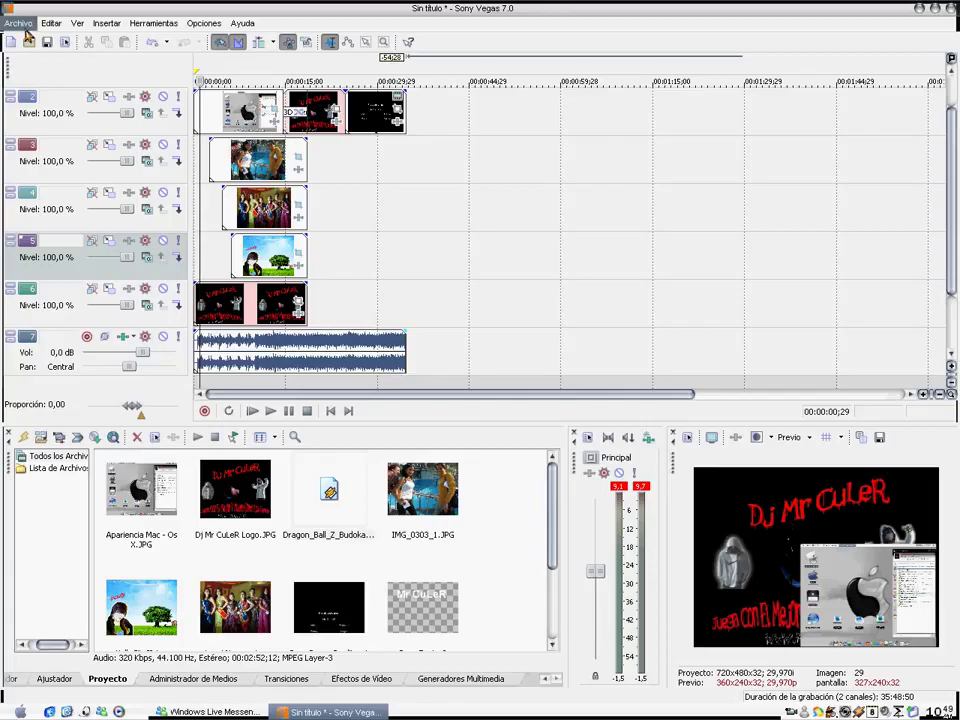
Render the project to the desktop as "Video Vegas Tutorial" in Video para Windows (*.avi) format with the NTSC DV template, and minimise the Messenger window.
left_click(20, 26)
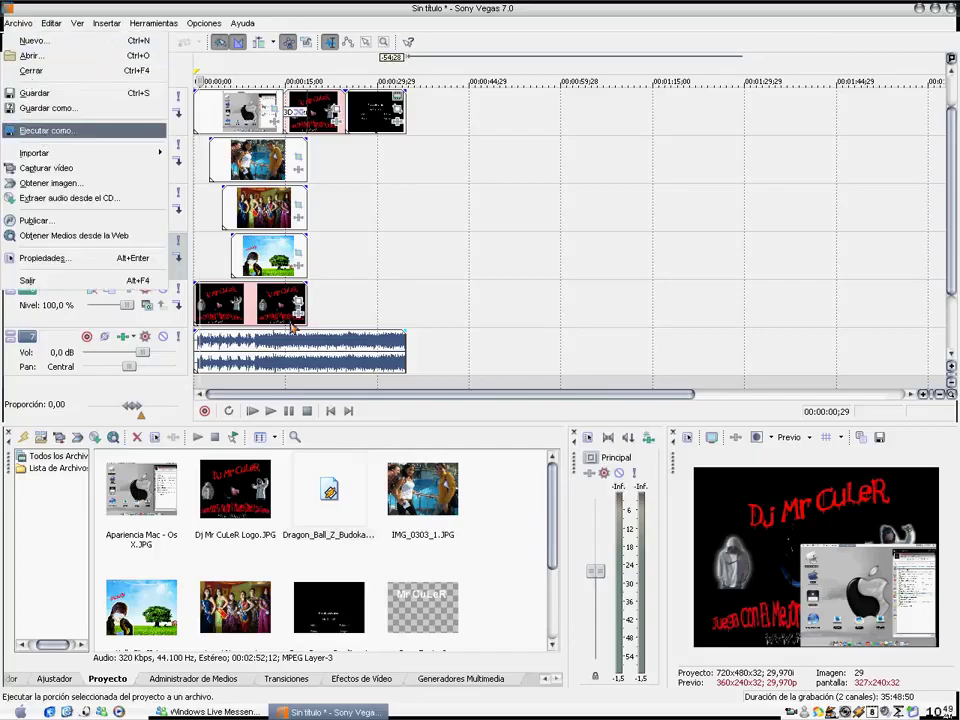
left_click(45, 131)
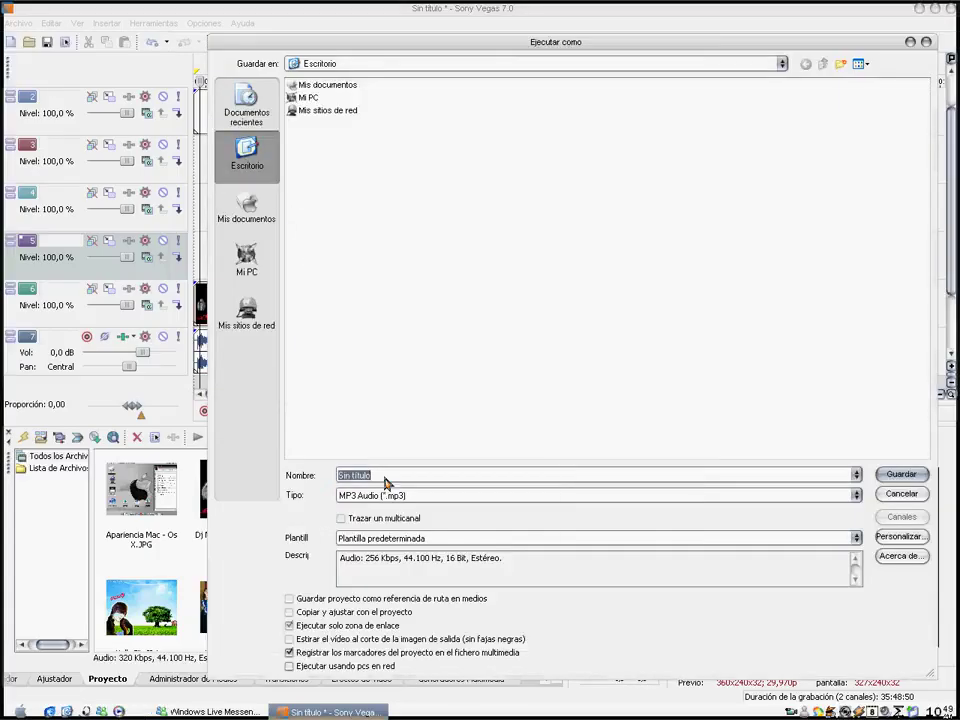
type("Video Vegas Tutorial")
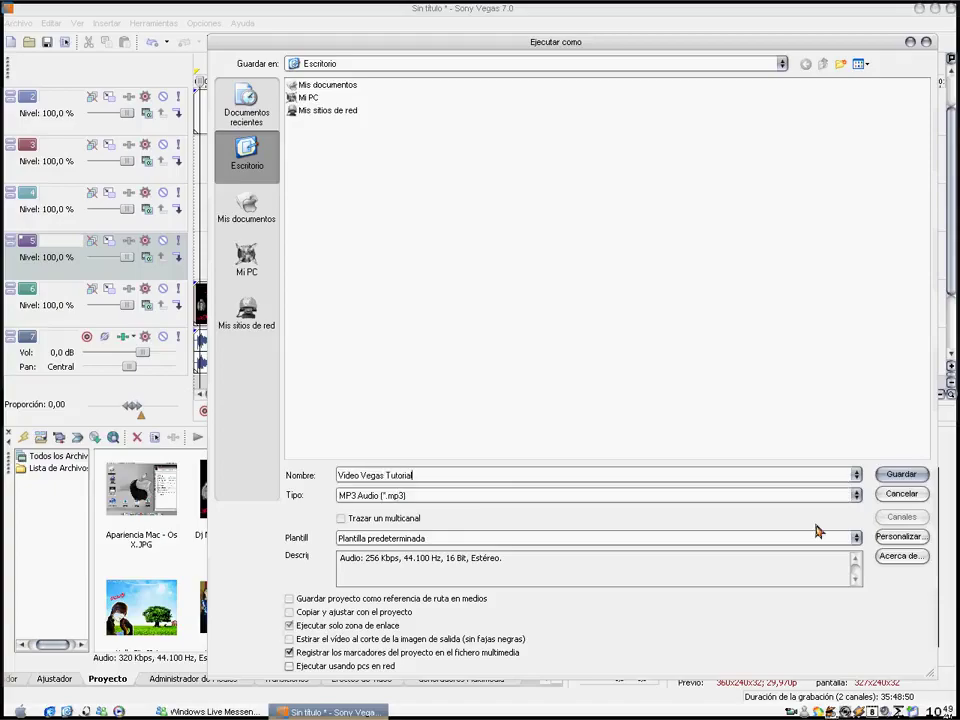
left_click(856, 496)
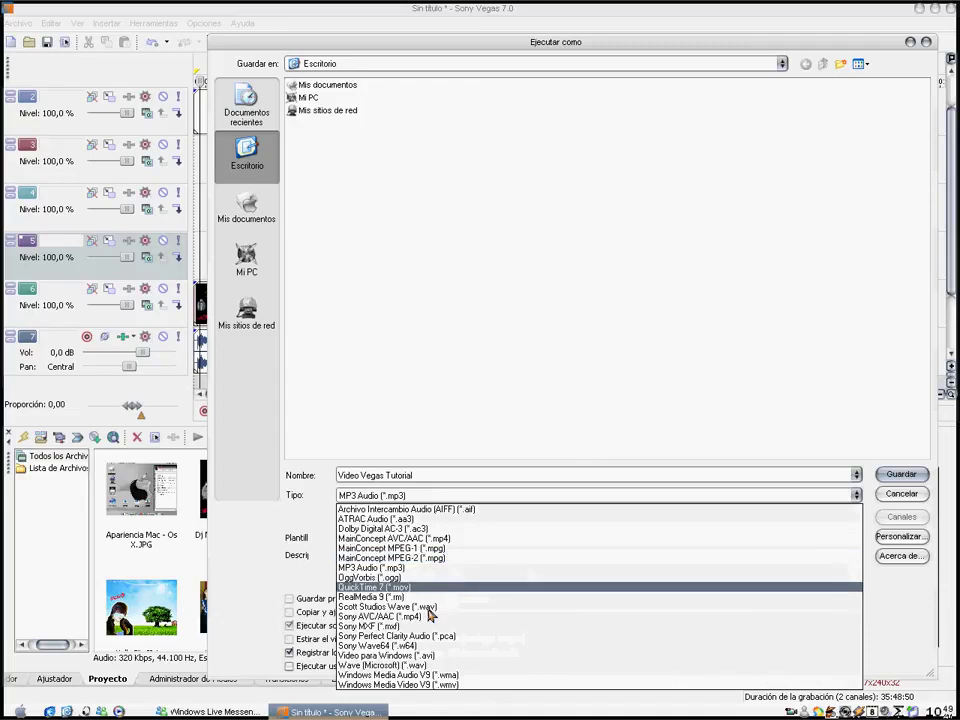
left_click(420, 656)
key("shift+Tab")
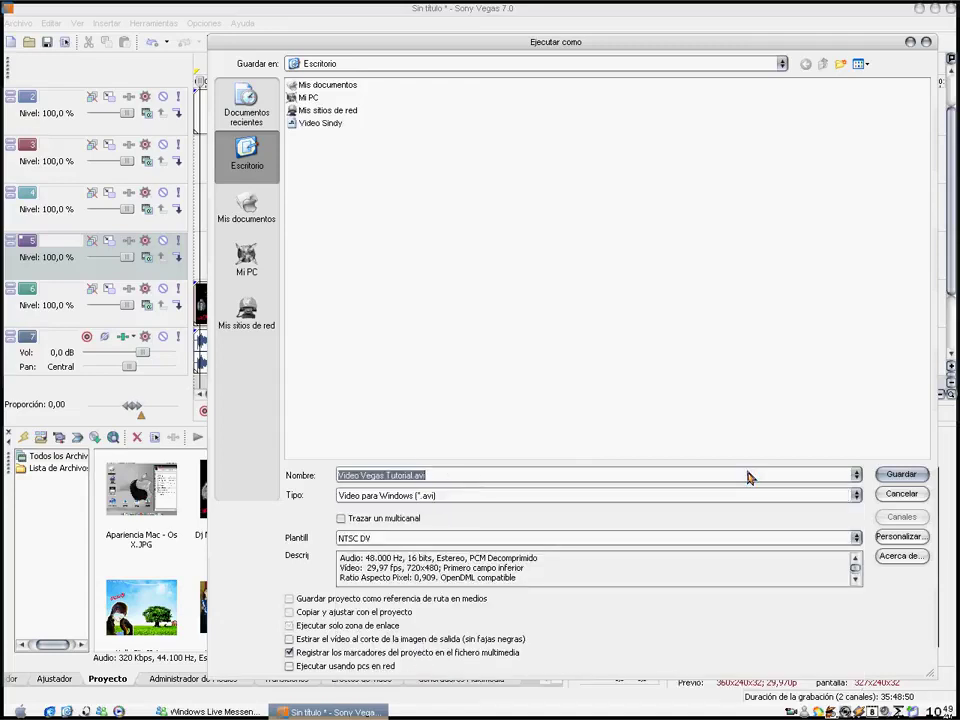
left_click(923, 476)
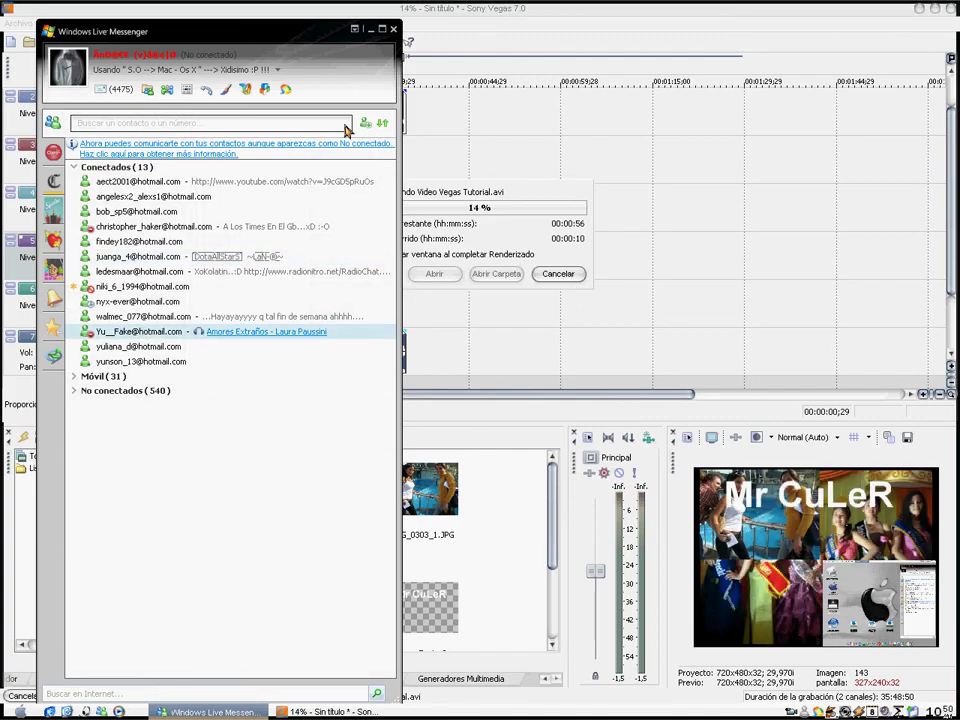
left_click(369, 31)
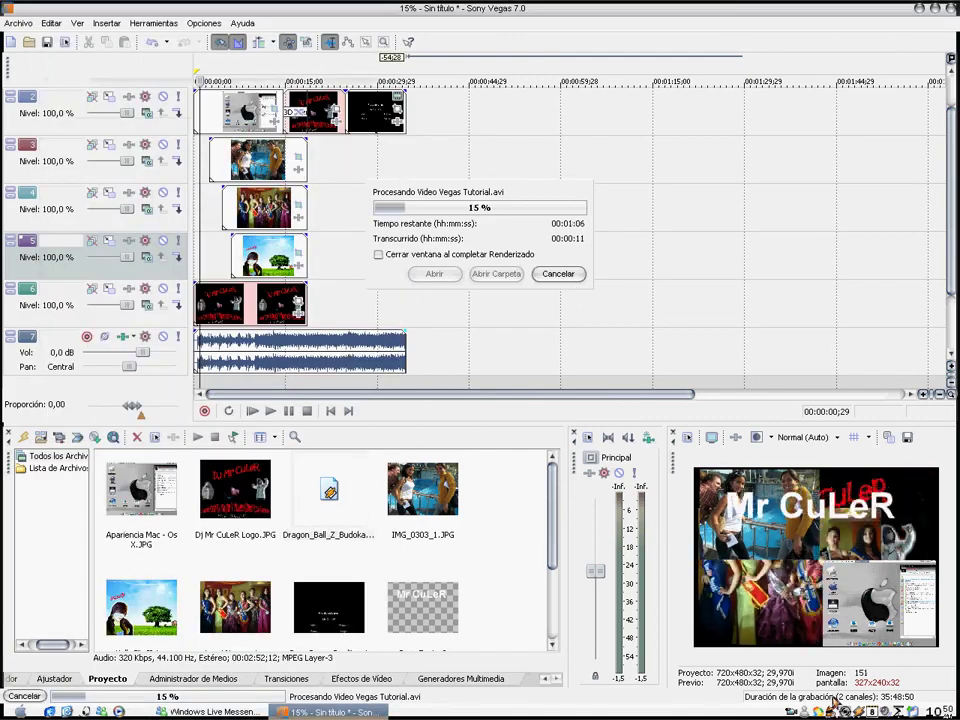